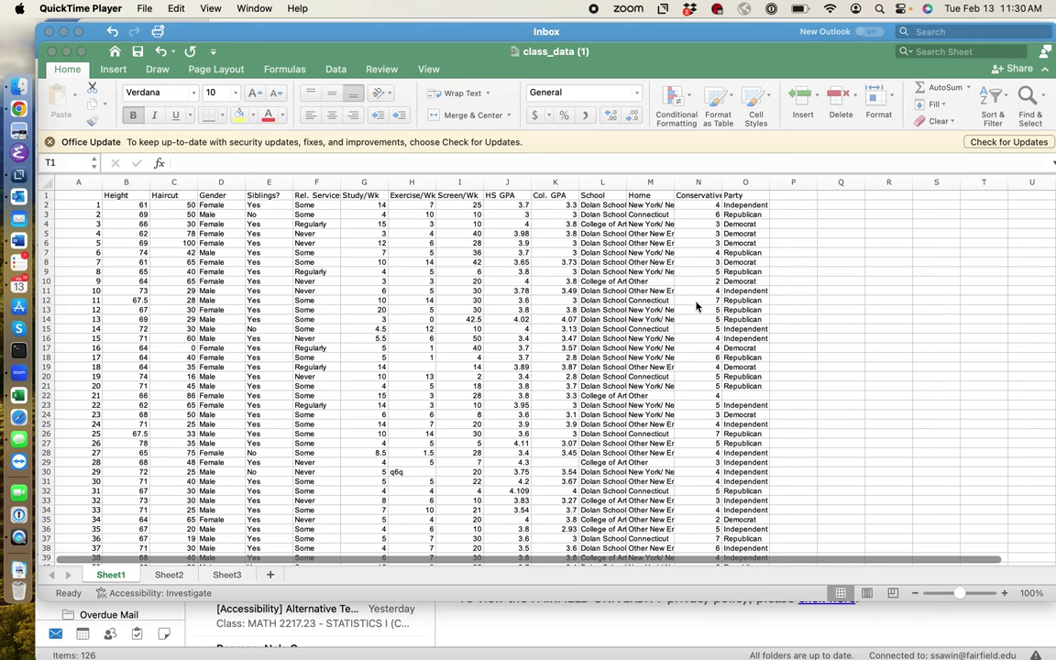
left_click(461, 183)
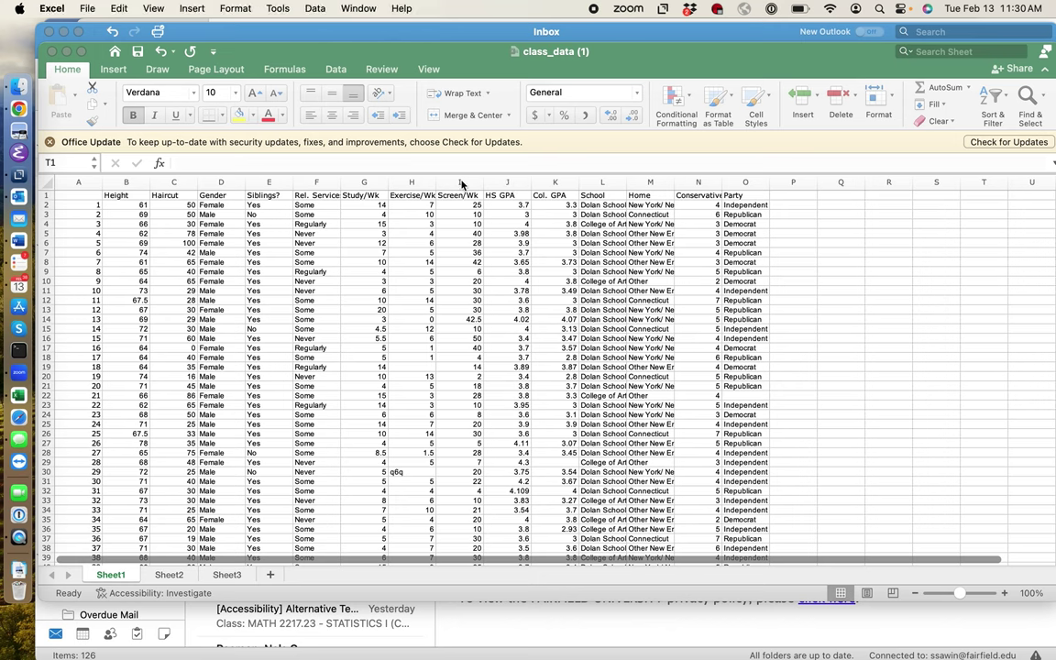
left_click(461, 181)
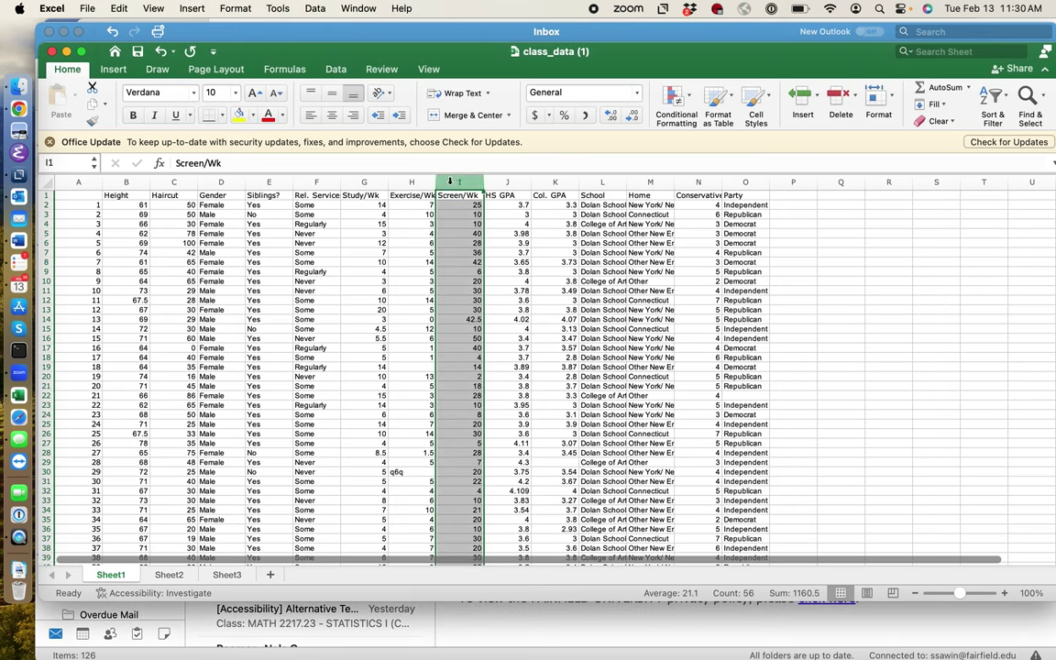
left_click(359, 182)
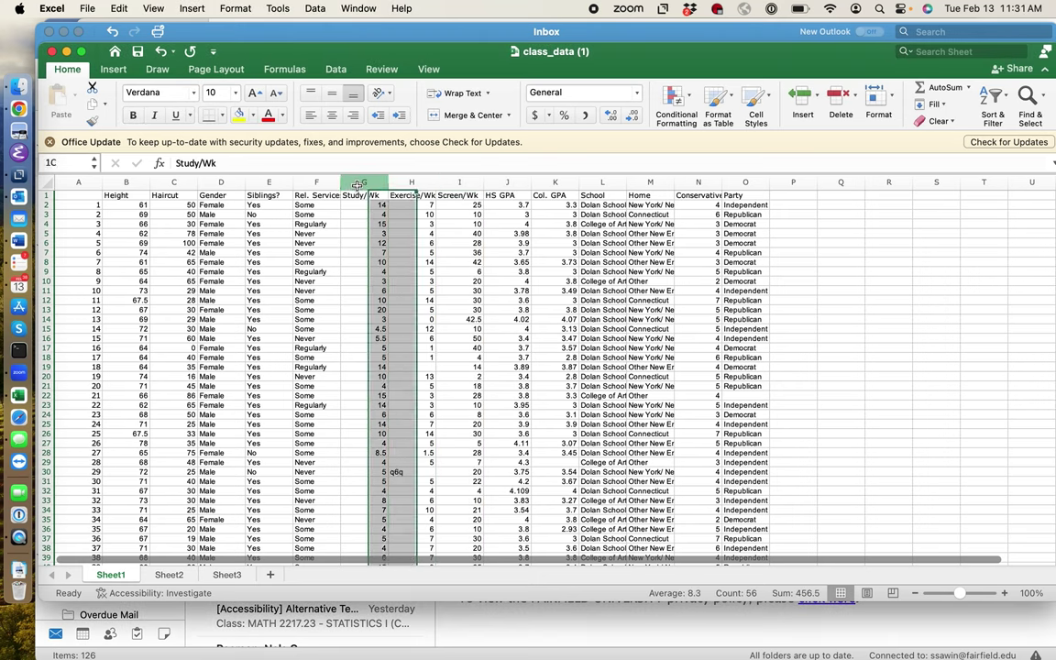
left_click(457, 183)
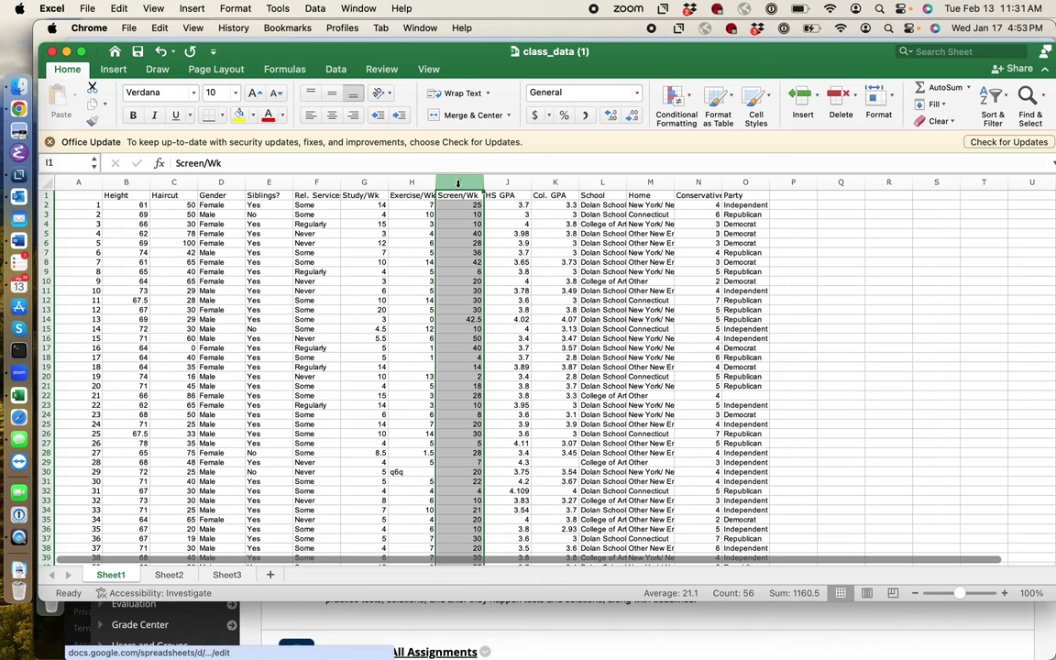
key("super+c")
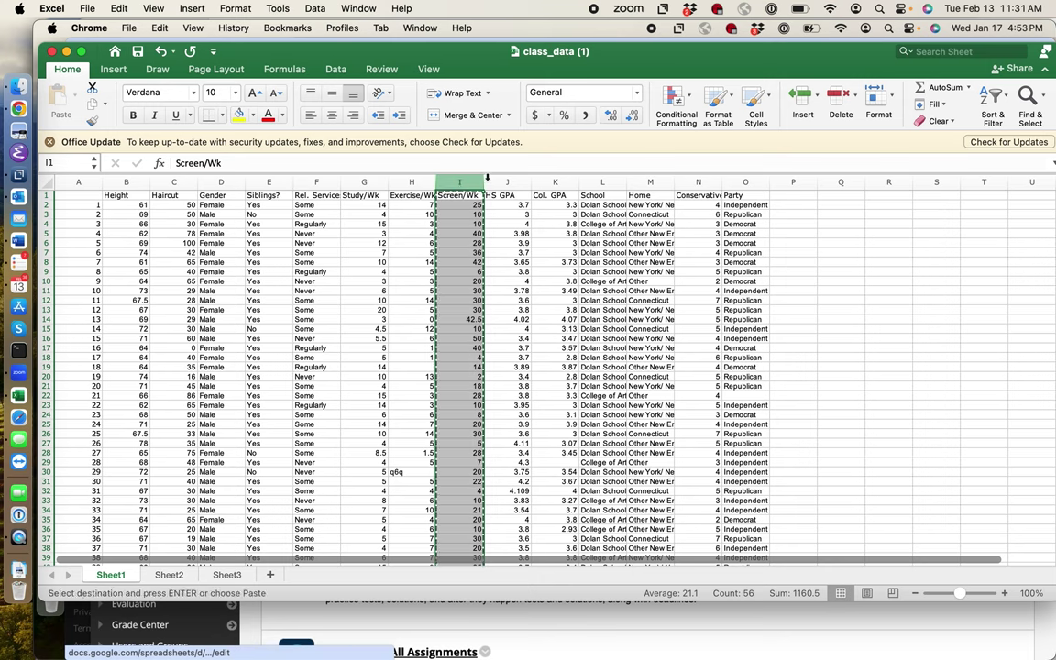
left_click(939, 185)
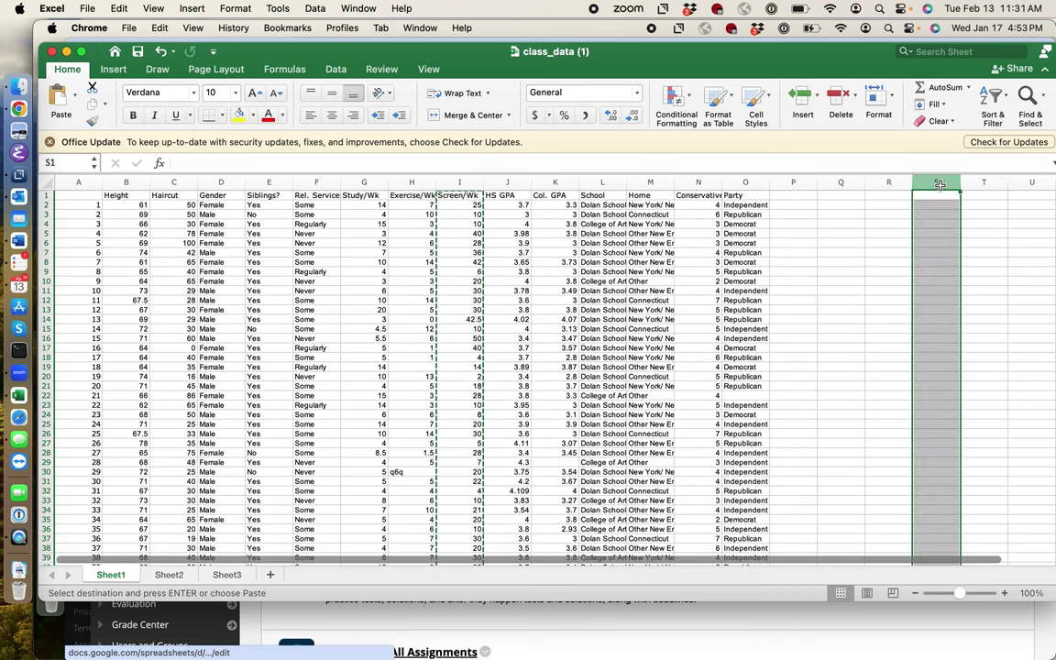
key("Escape")
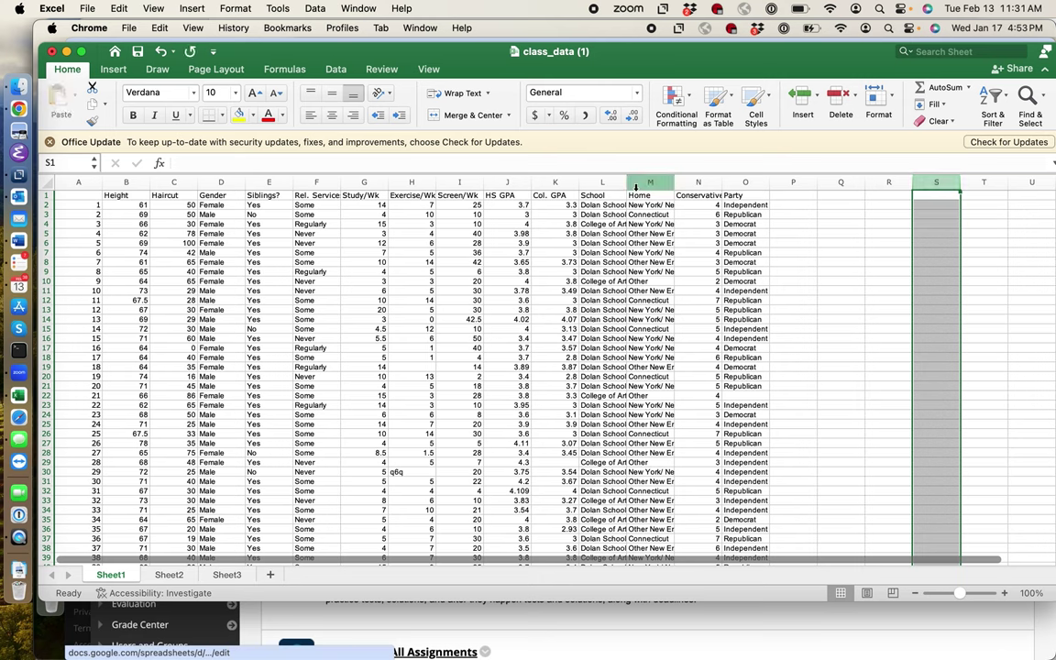
Copy the Screen/Wk column into empty column T
left_click(452, 184)
key("super+c")
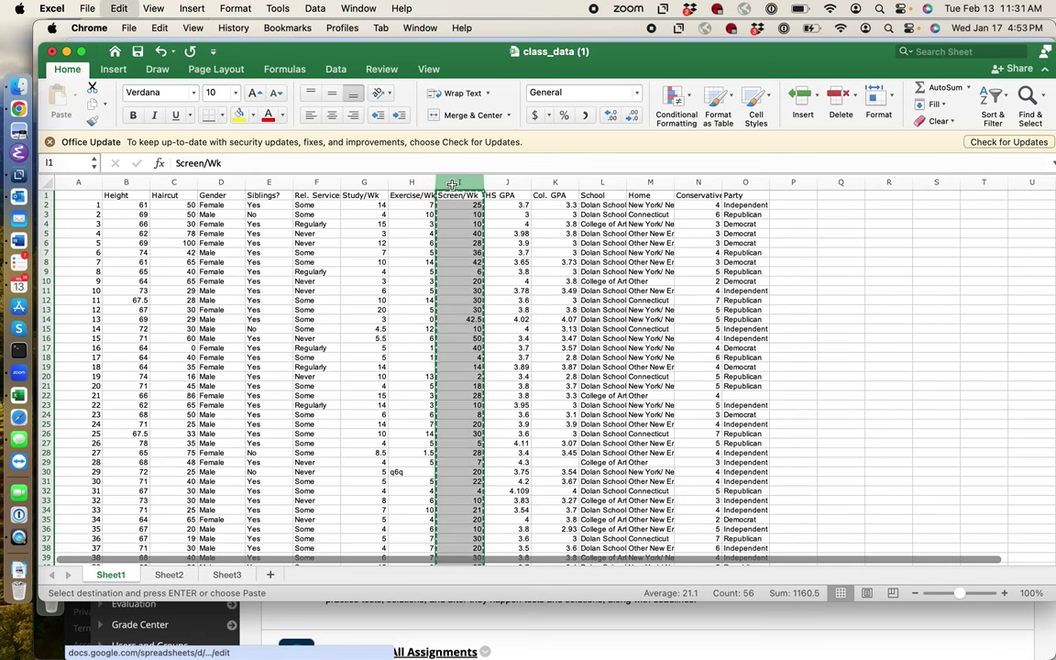
left_click(977, 184)
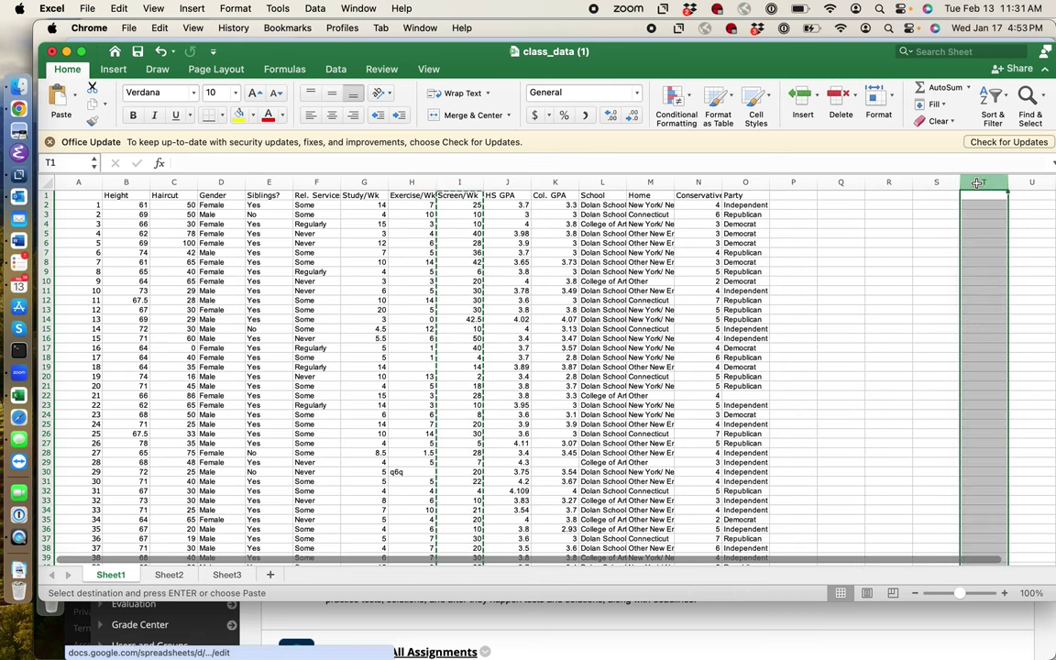
key("super+v")
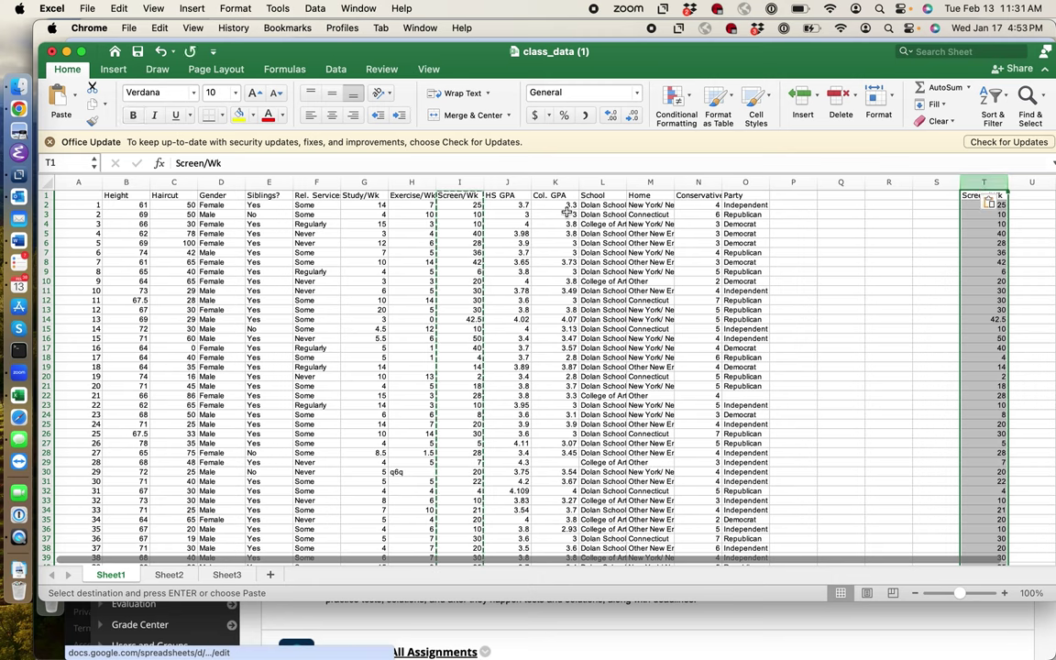
Copy the Study/Wk column into column U, next to the copied Screen/Wk column
left_click(366, 182)
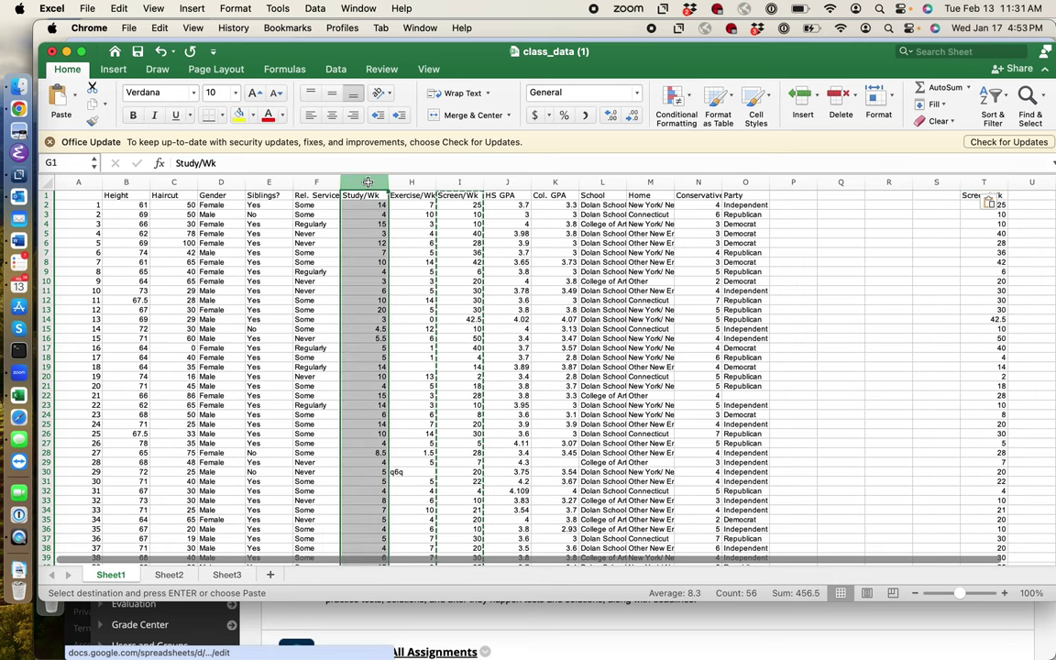
key("super+c")
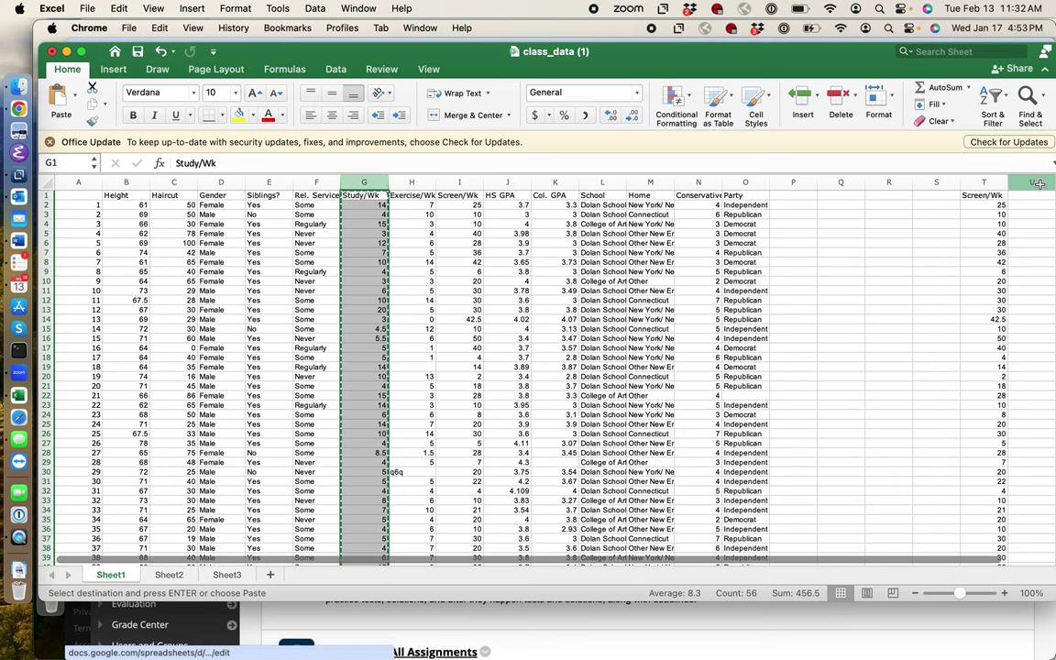
left_click(1038, 183)
key("super+v")
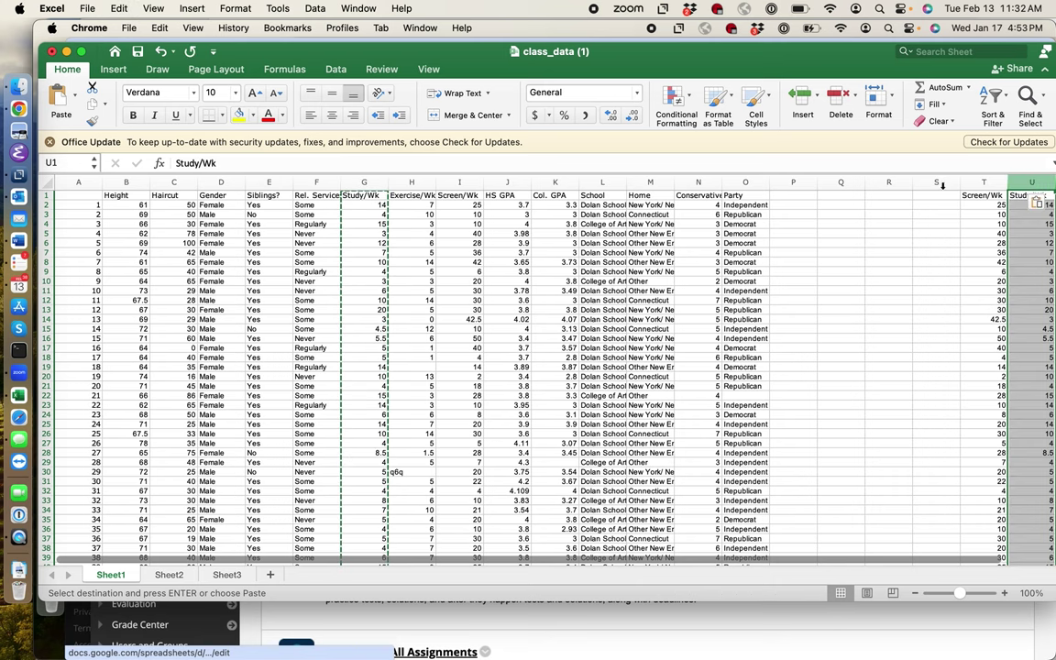
Insert a markers-only X Y scatter chart from the Screen/Wk and Study/Wk data in columns T and U
left_click_drag(861, 54, 760, 54)
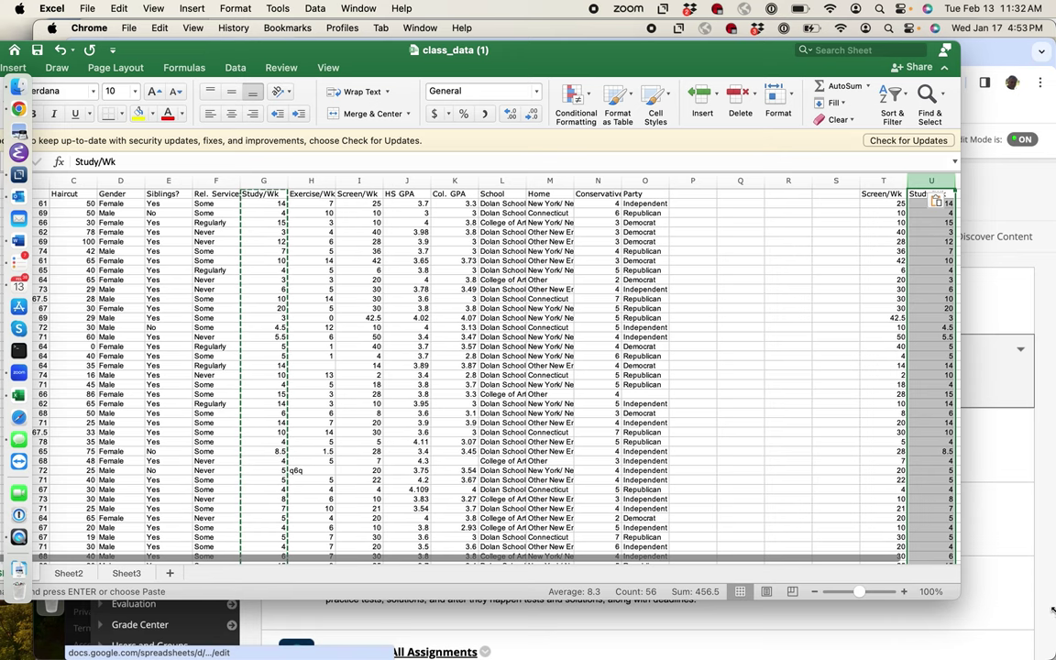
left_click_drag(957, 550, 1007, 549)
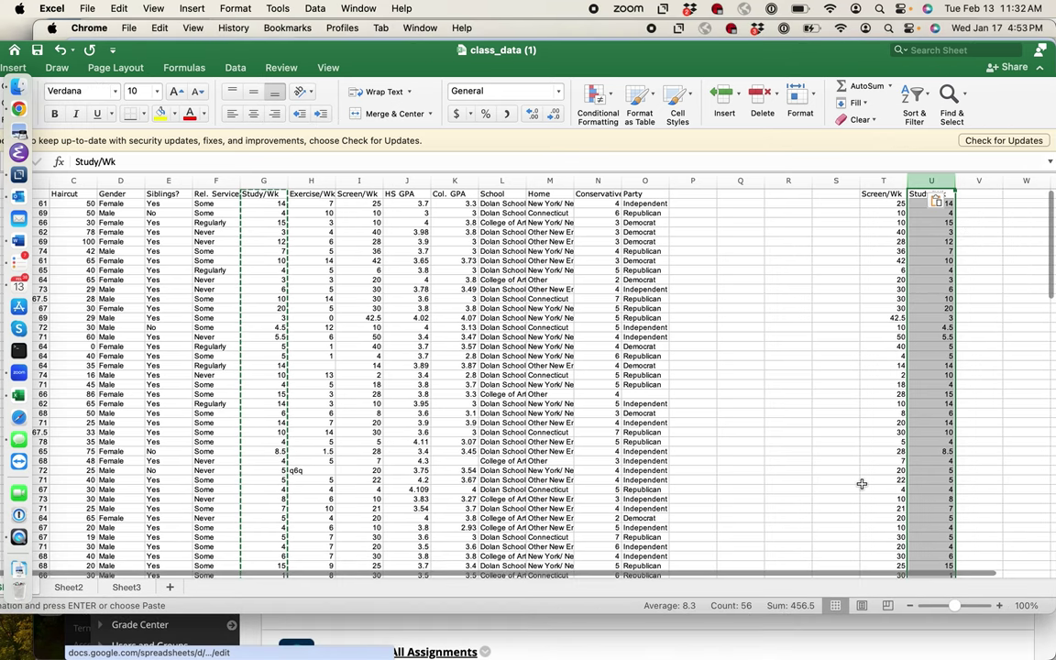
scroll(862, 483, "right", 6)
scroll(861, 483, "right", 4)
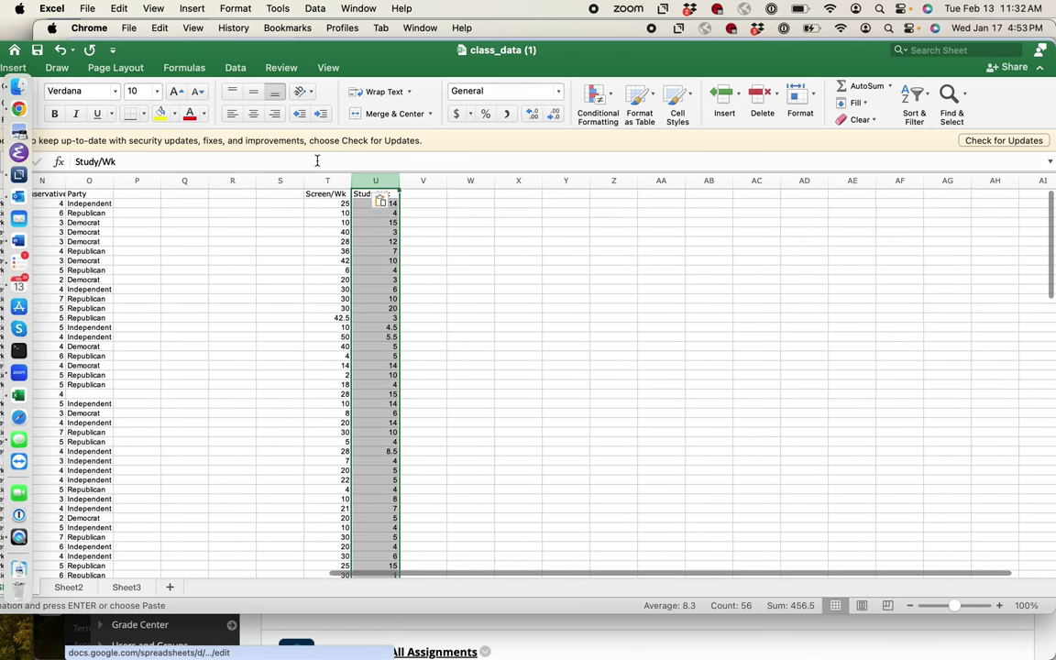
left_click_drag(335, 180, 383, 181)
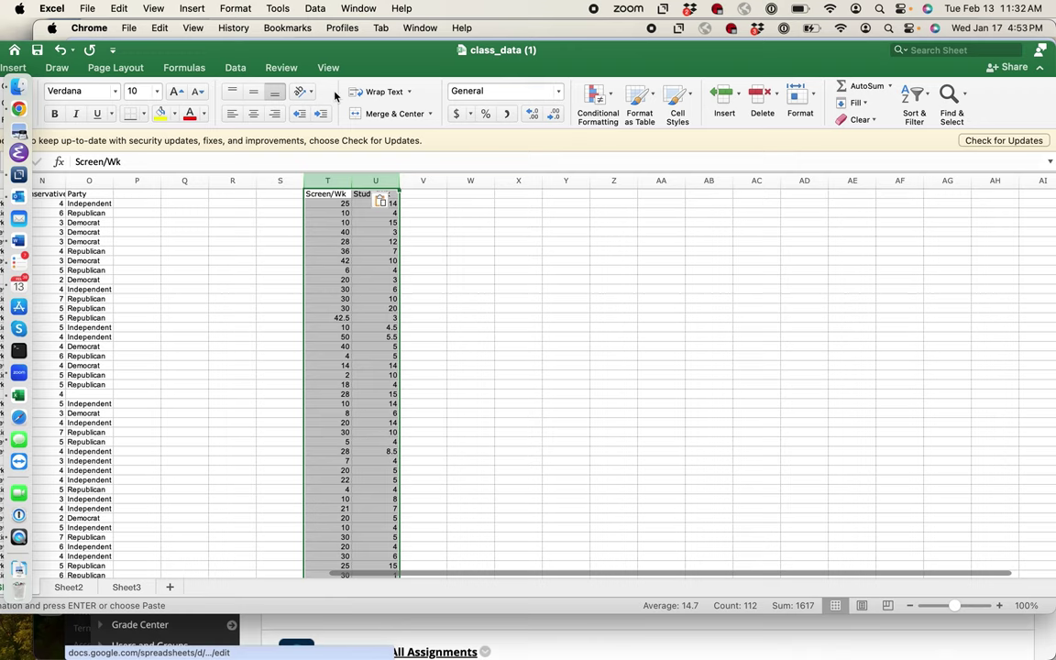
left_click_drag(366, 56, 433, 46)
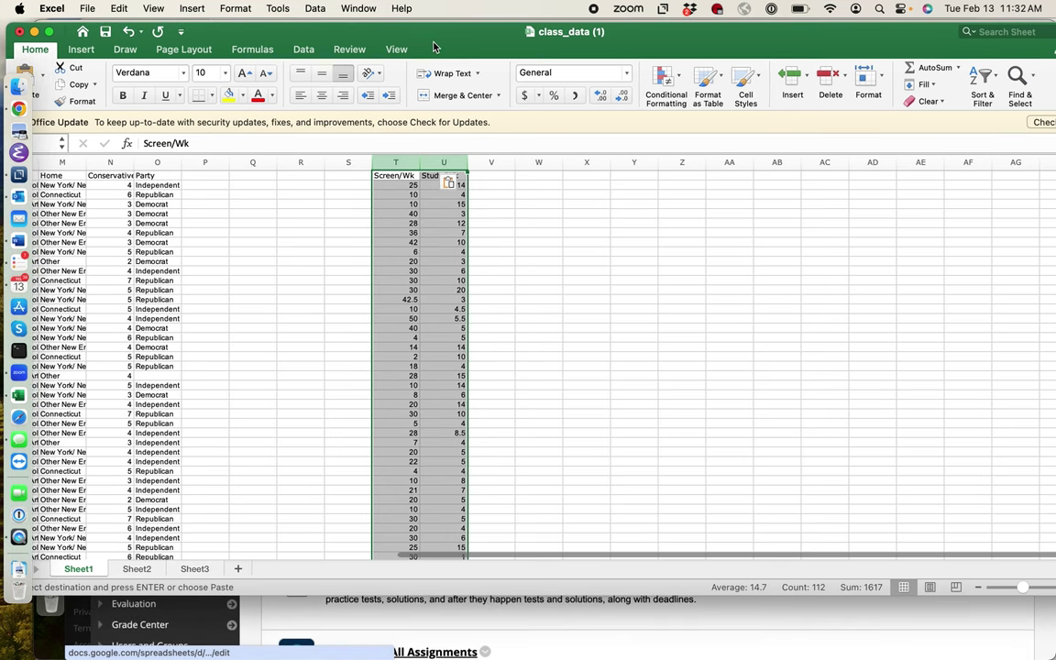
left_click(80, 51)
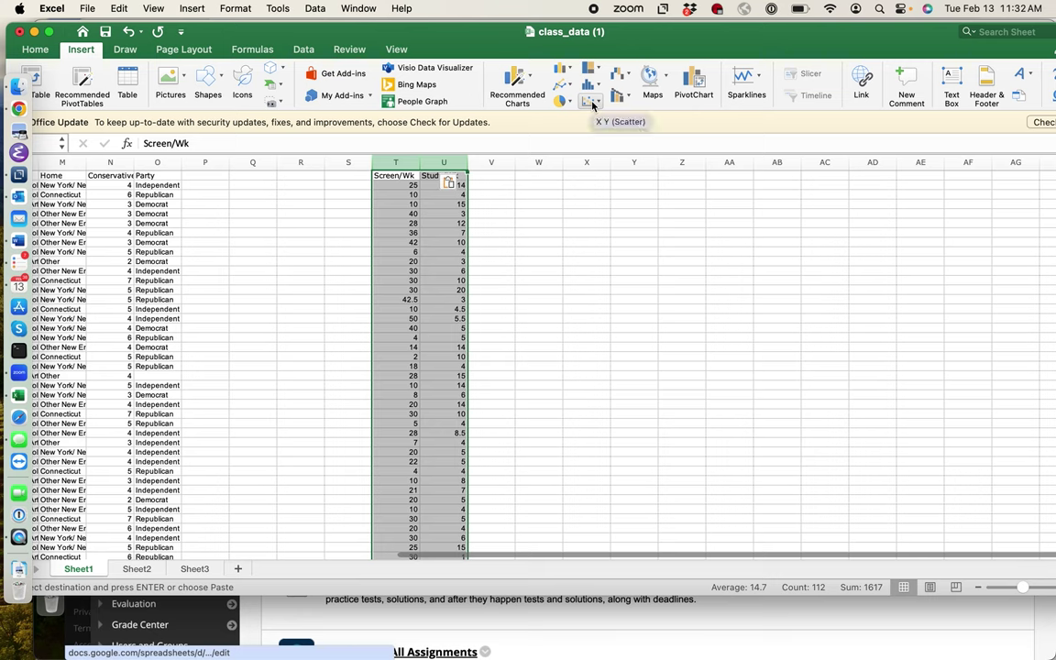
left_click(192, 9)
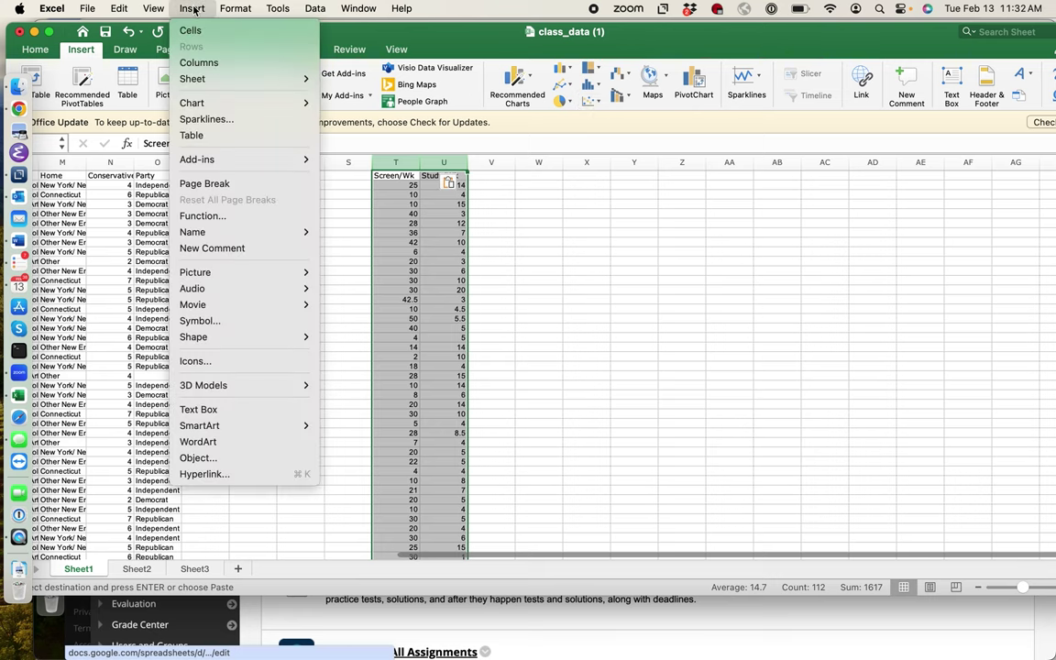
mouse_move(206, 103)
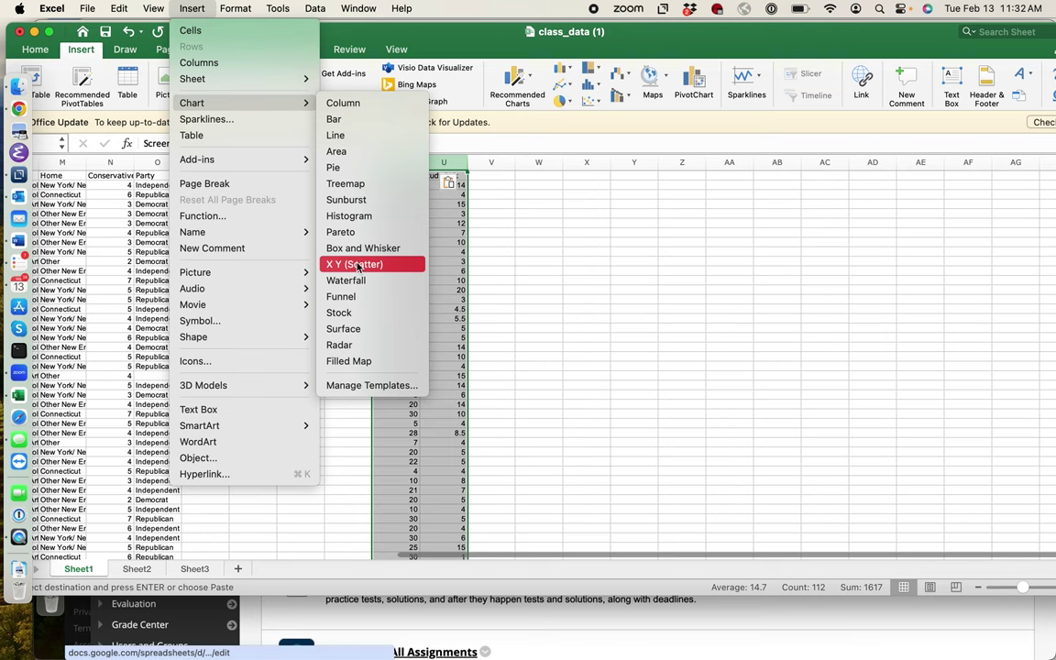
left_click(536, 95)
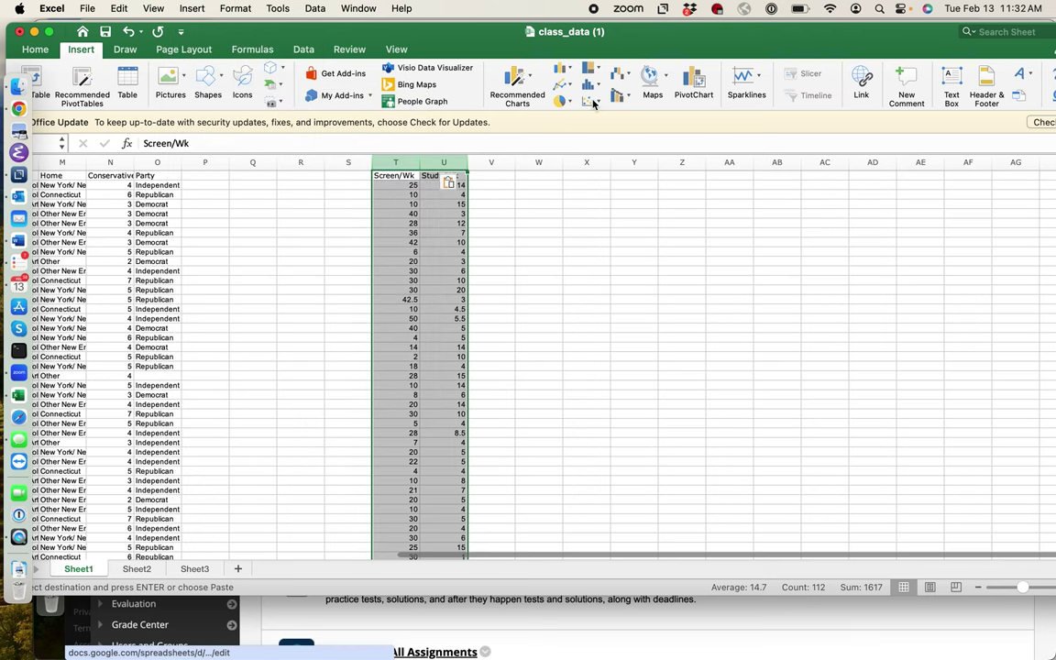
left_click(591, 101)
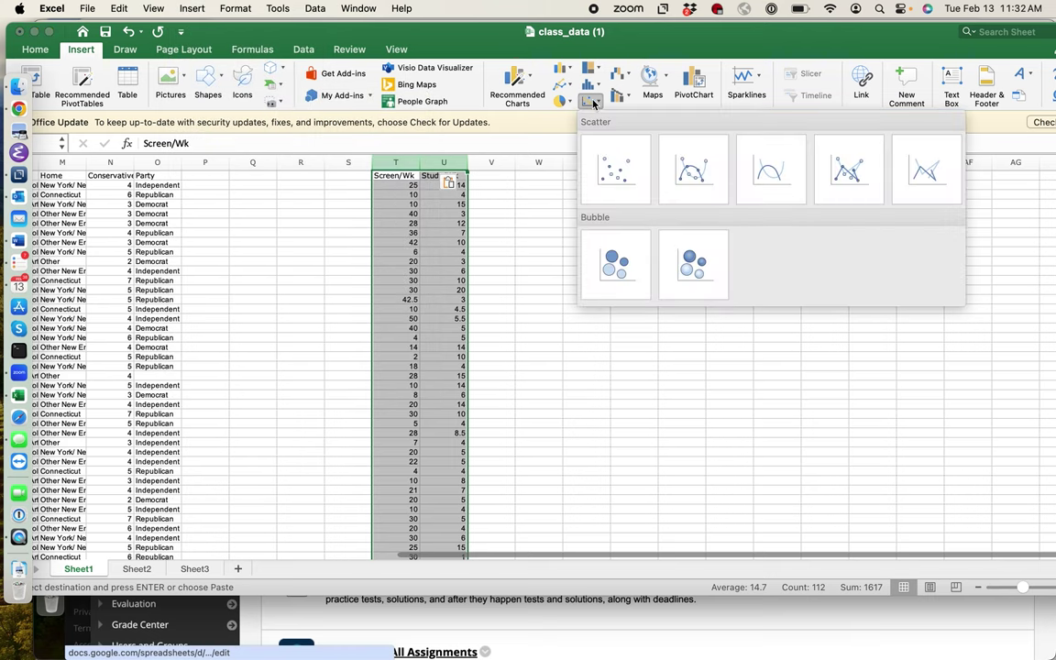
left_click(618, 180)
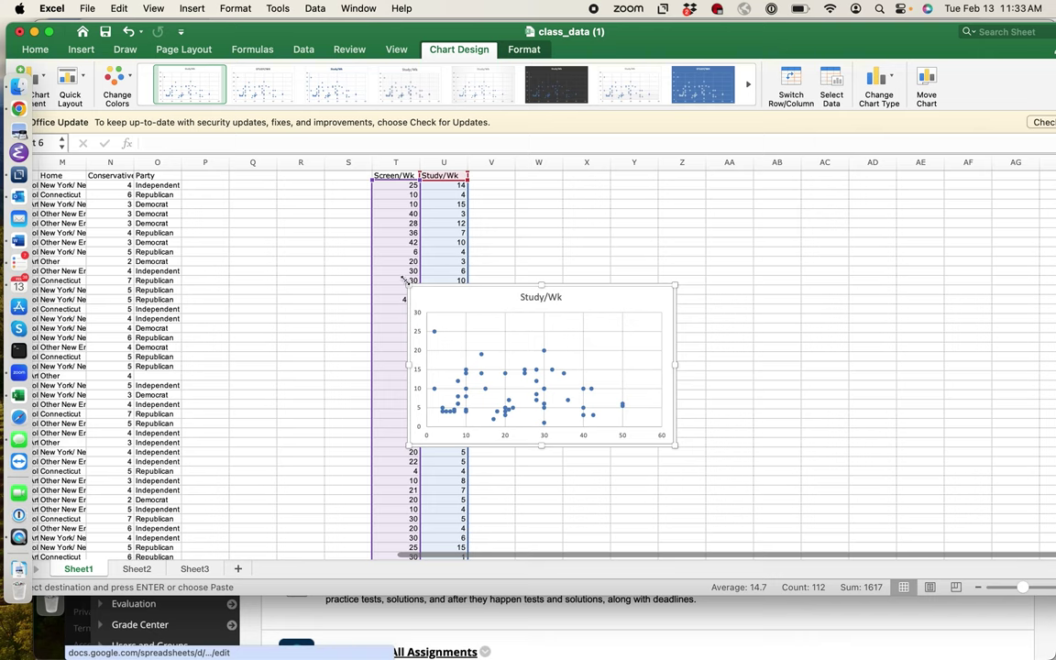
Enlarge the scatter chart and apply Layout 9, which adds axis titles and a linear trendline with its equation and R²
left_click_drag(409, 286, 352, 177)
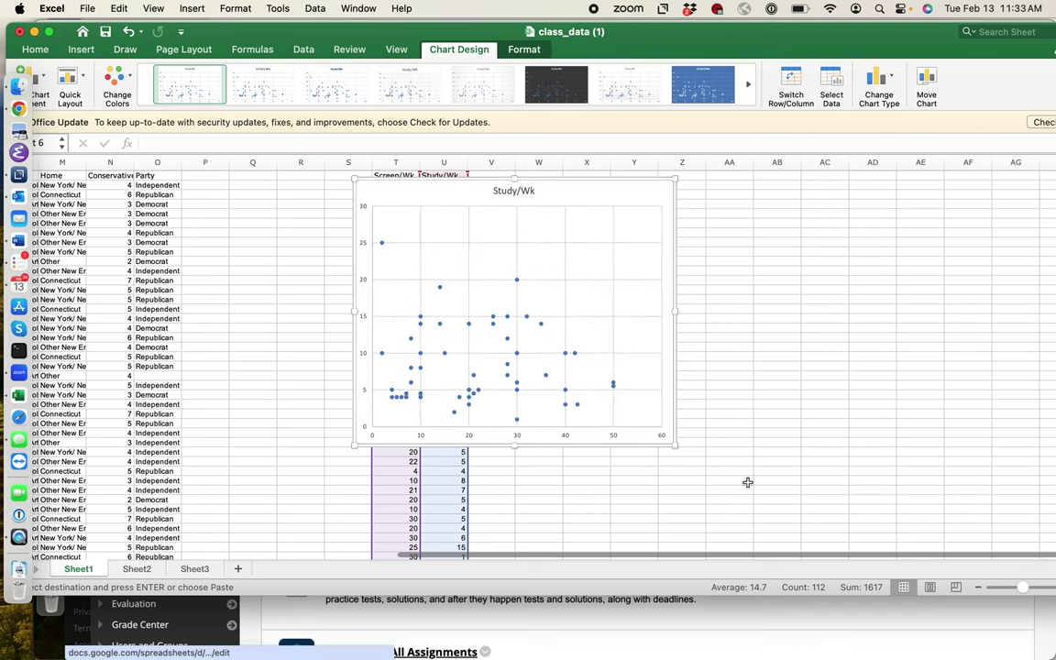
left_click_drag(675, 444, 869, 485)
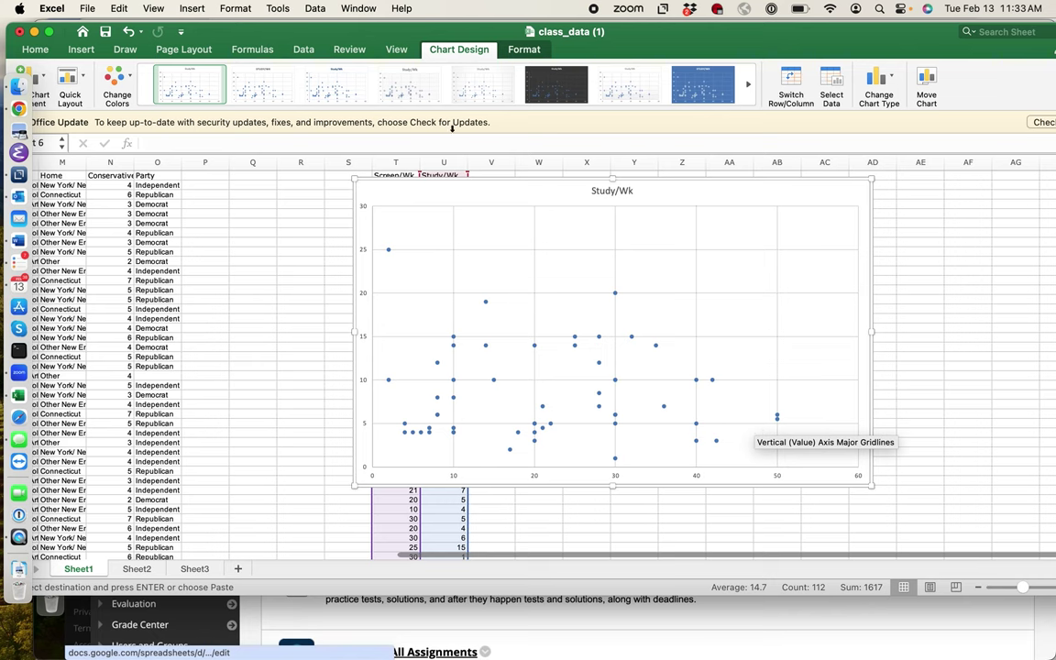
left_click_drag(232, 32, 275, 30)
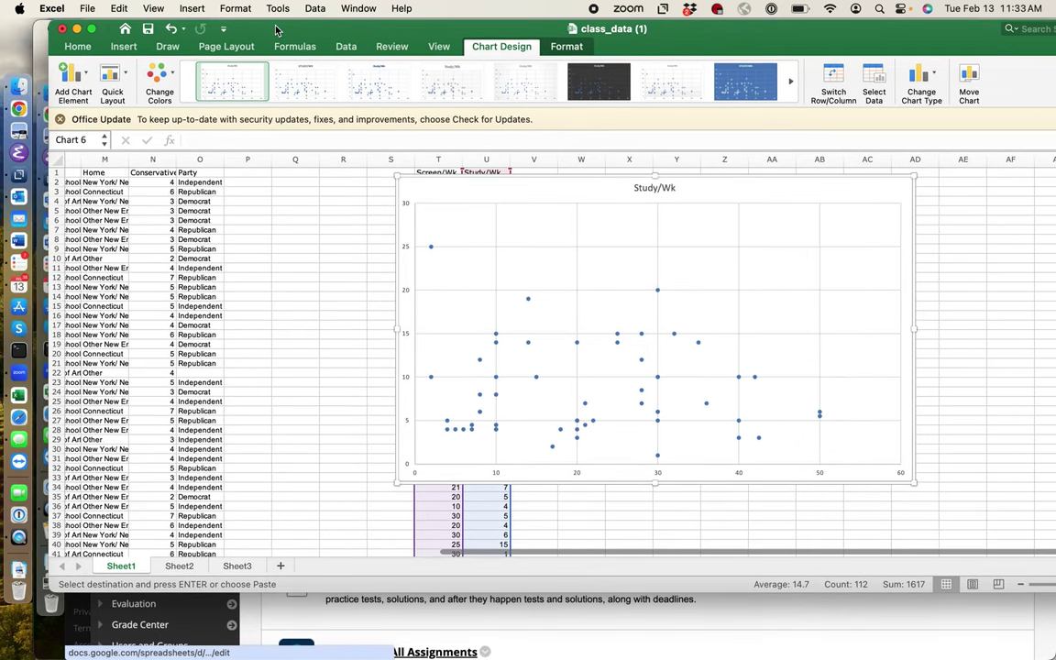
left_click(126, 73)
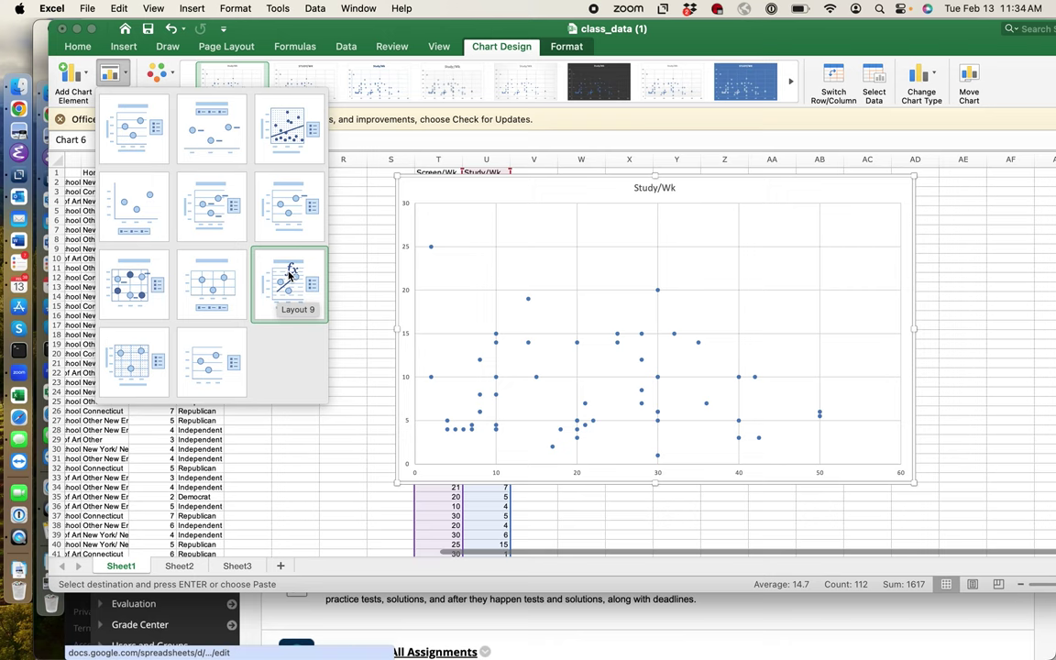
left_click(287, 283)
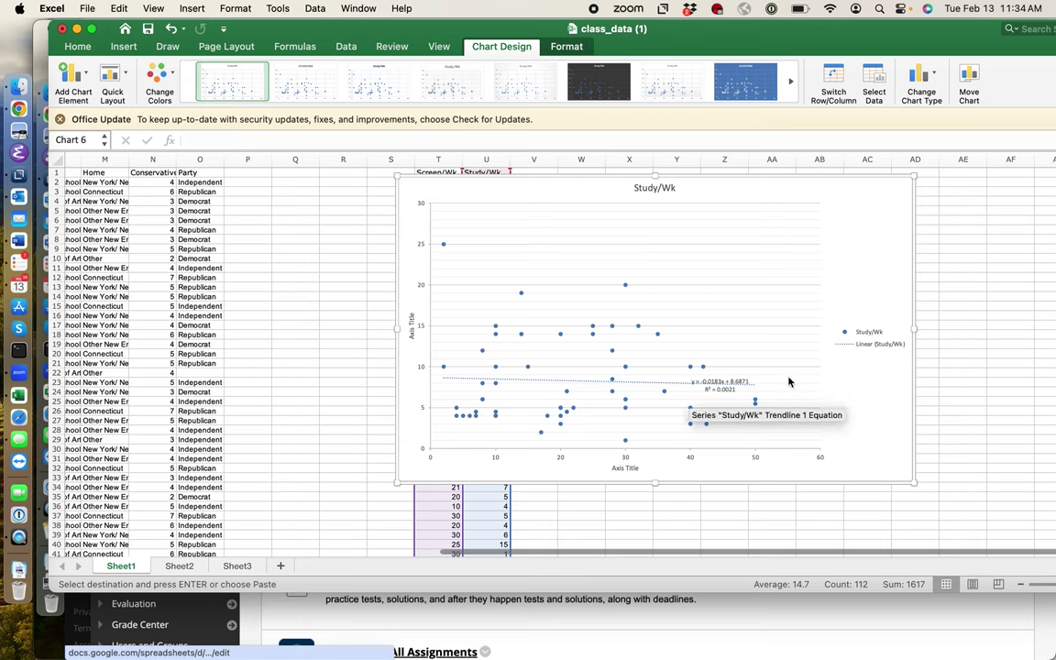
Delete the chart's legend and move the trendline equation and R² label above the plot area, beside the chart title
left_click(870, 346)
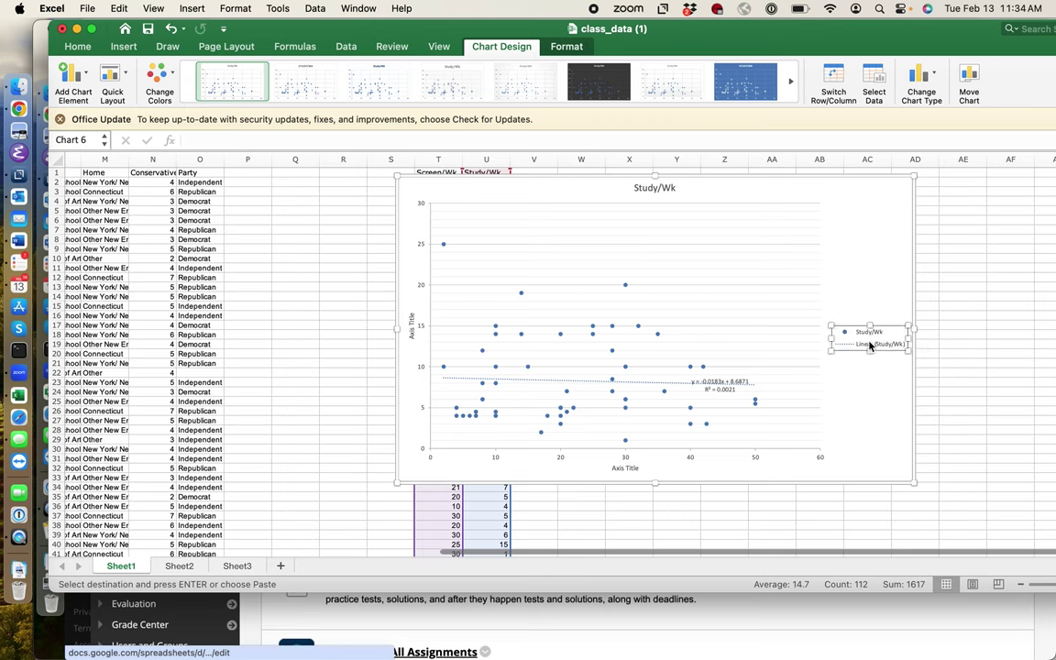
key("Delete")
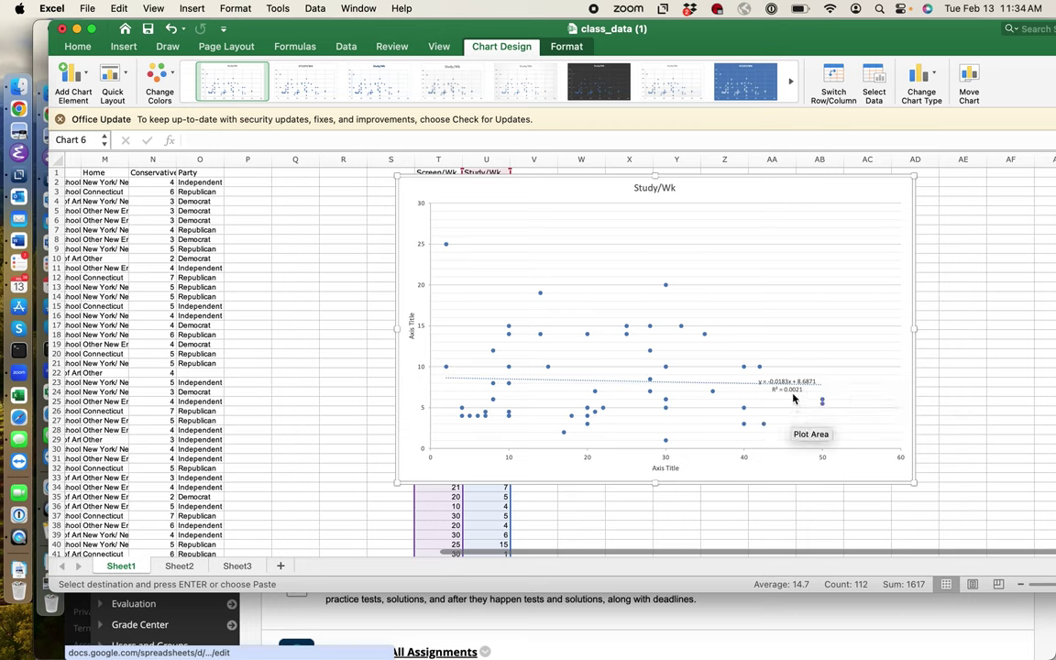
left_click_drag(790, 391, 558, 194)
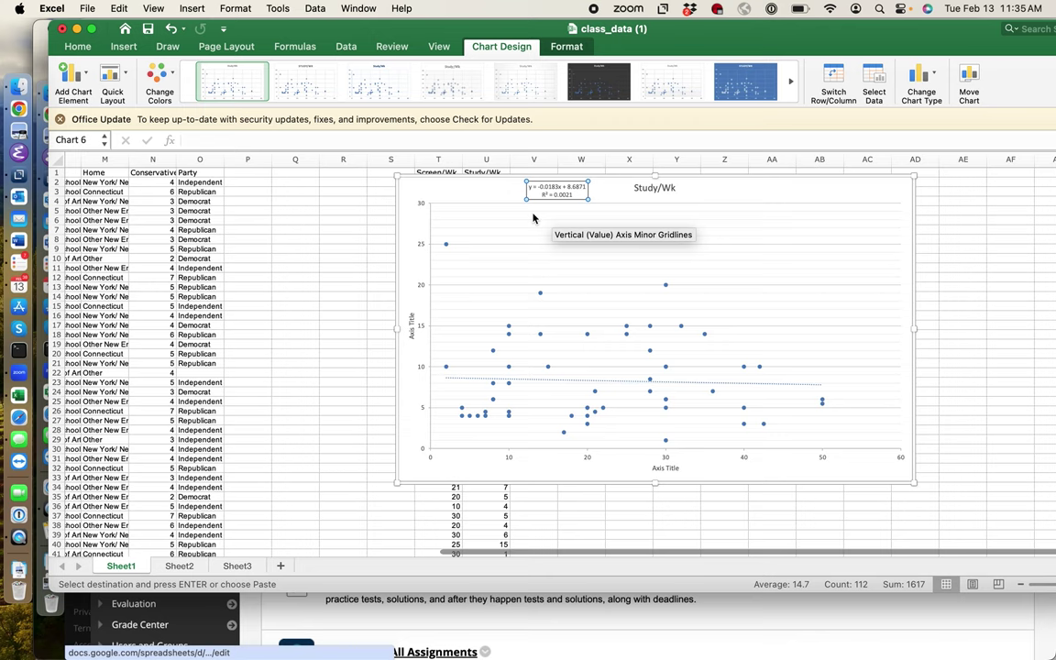
Delete the Study/Wk scatter chart from the sheet
left_click(406, 238)
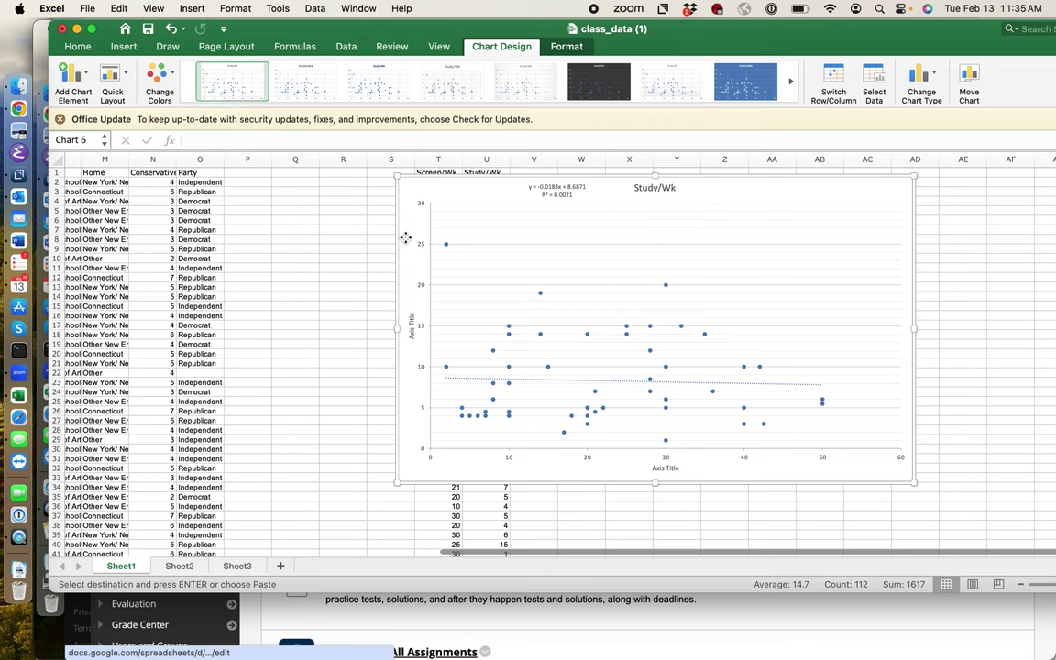
key("Escape")
key("Delete")
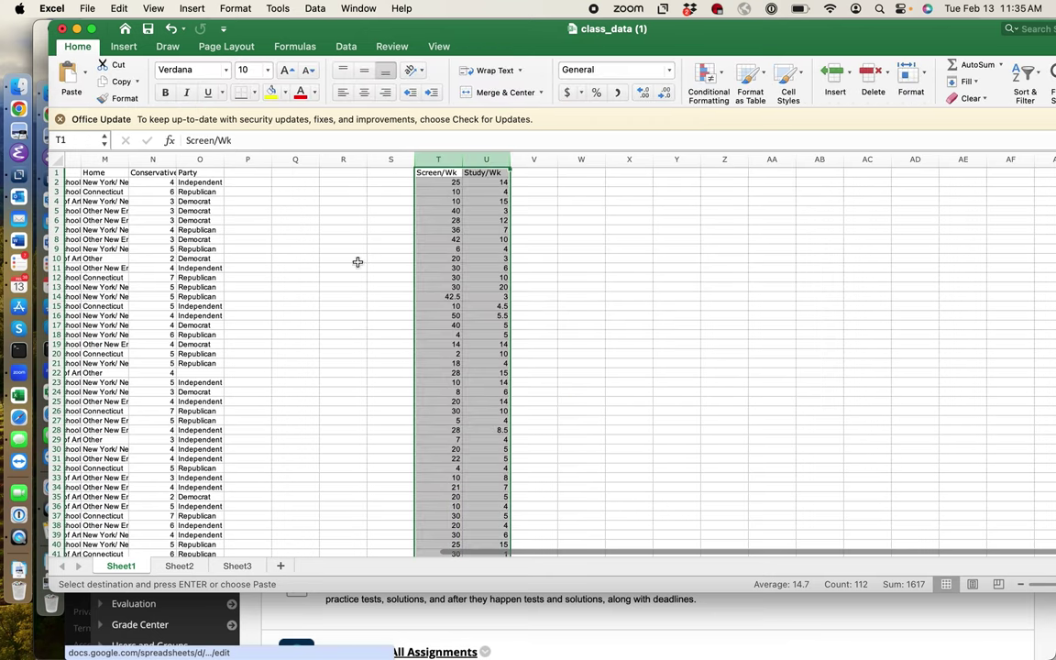
scroll(358, 262, "left", 3)
scroll(357, 262, "down", 1)
scroll(357, 262, "left", 5)
scroll(357, 263, "up", 1)
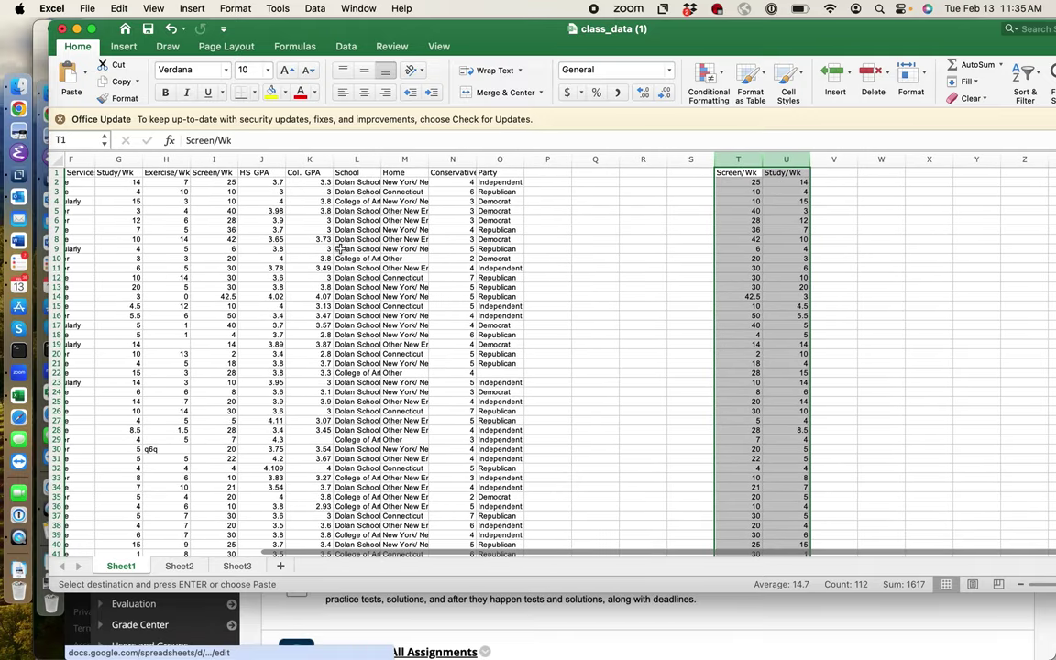
Replace the data in columns T and U with copies of the HS GPA and Col. GPA columns
left_click(258, 159)
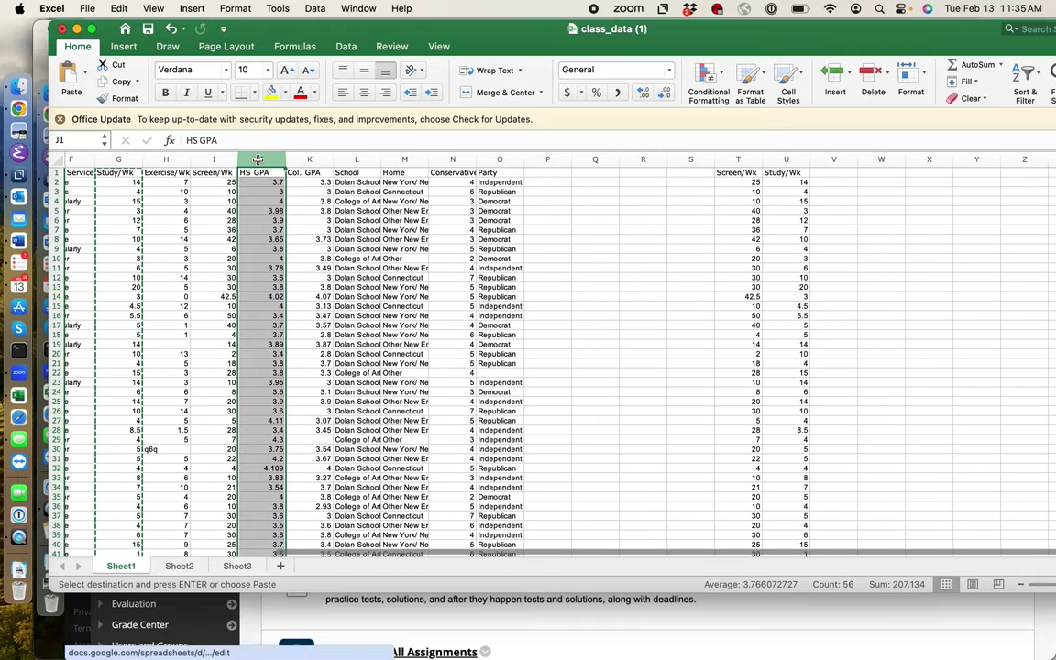
left_click(753, 157)
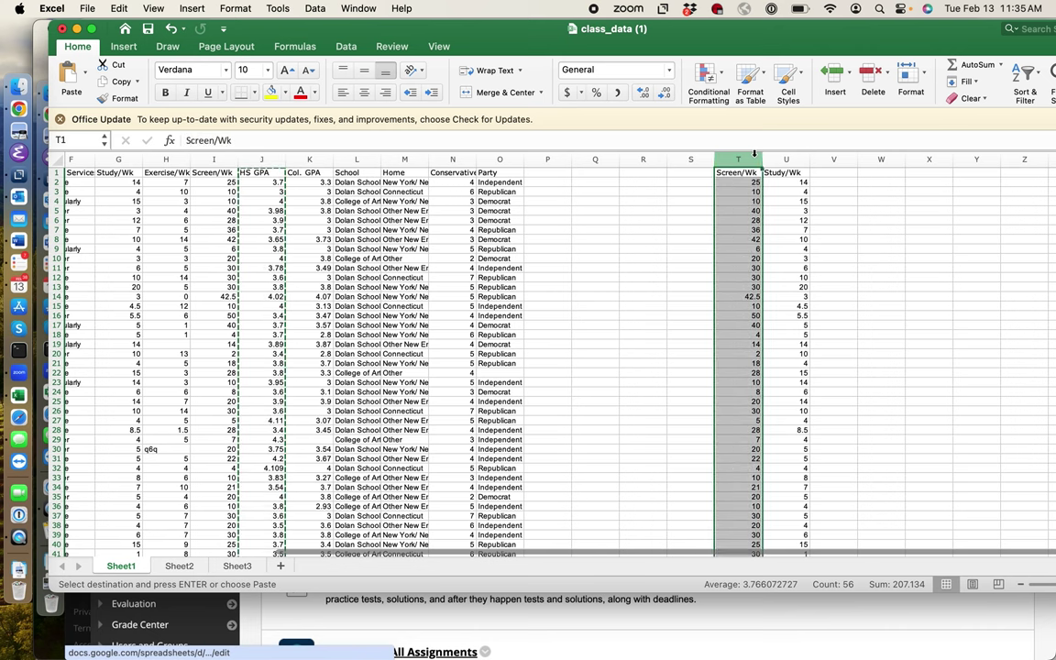
key("super+v")
left_click(311, 161)
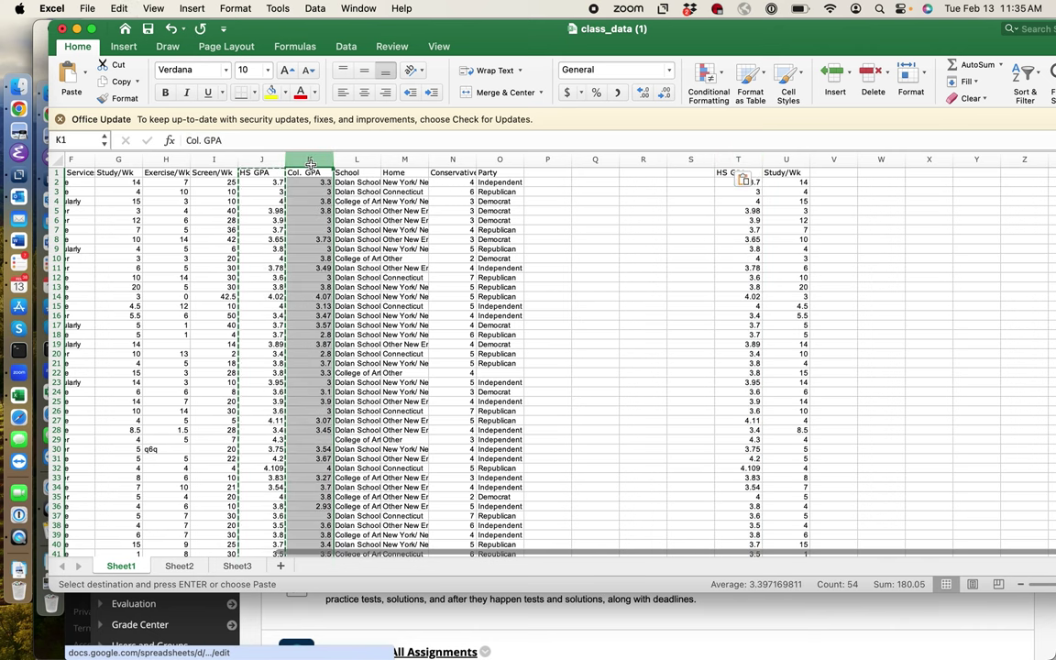
key("super+c")
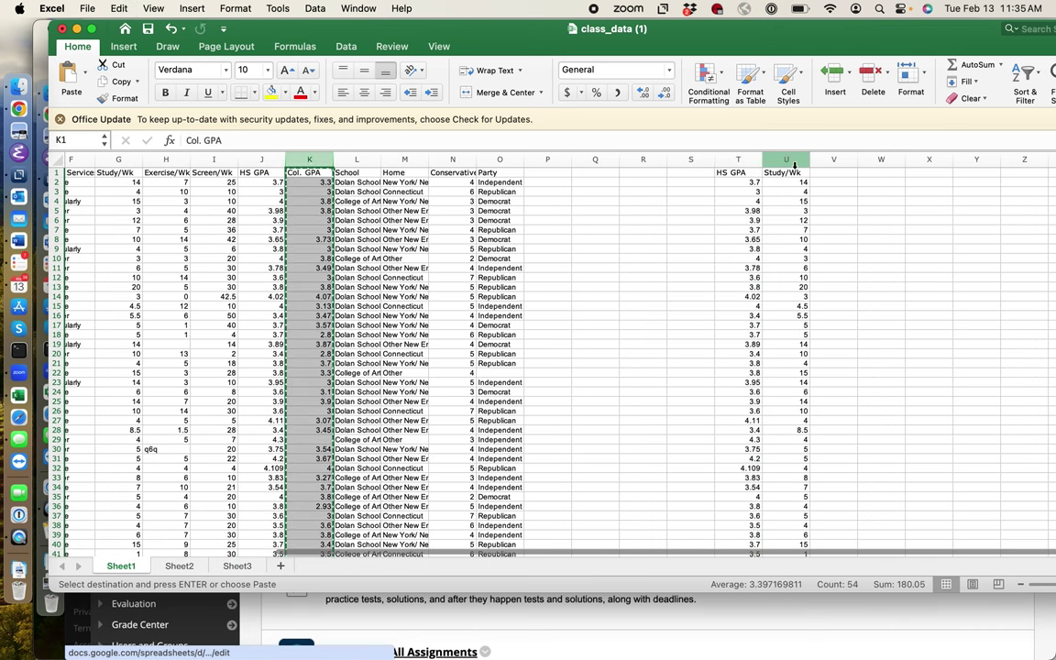
left_click(792, 162)
key("super+v")
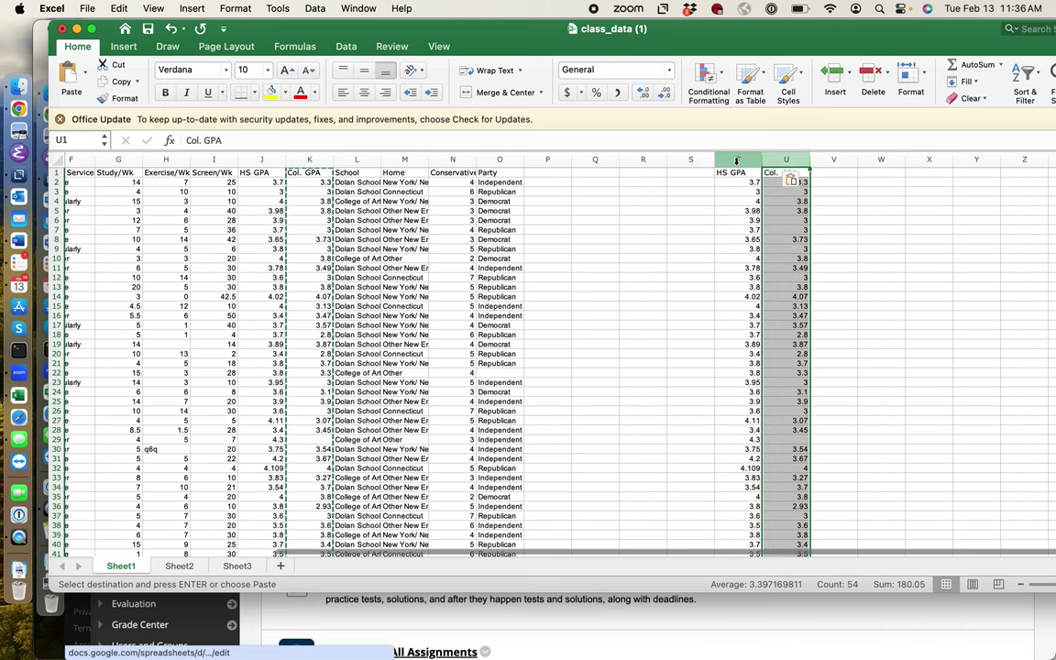
Insert an X Y scatter chart from the HS GPA and Col. GPA data in columns T and U
left_click_drag(736, 162, 786, 162)
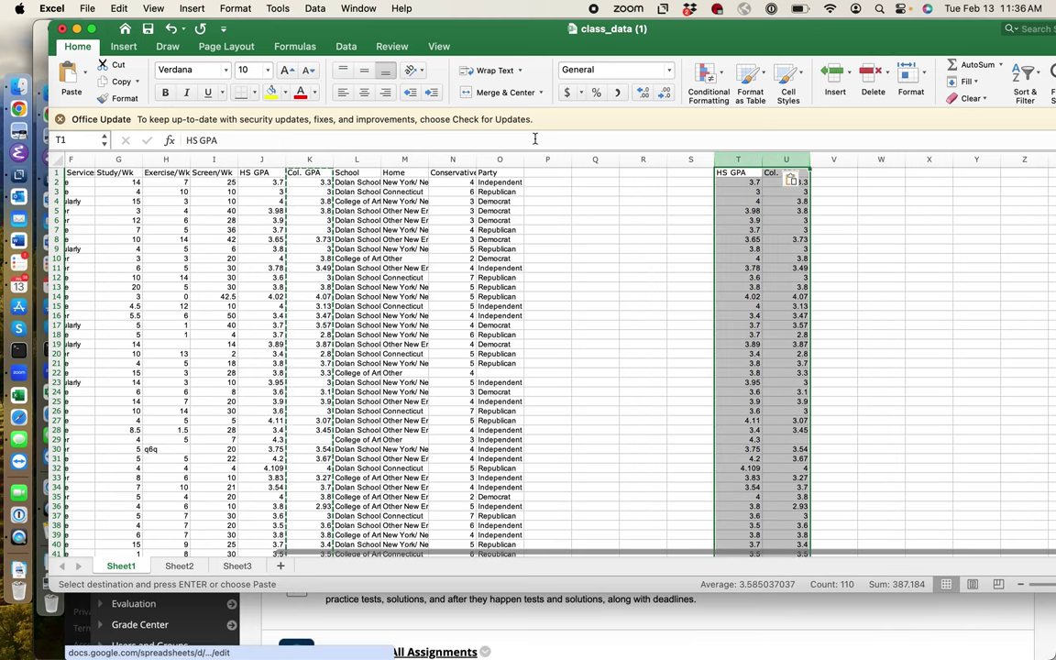
left_click(188, 9)
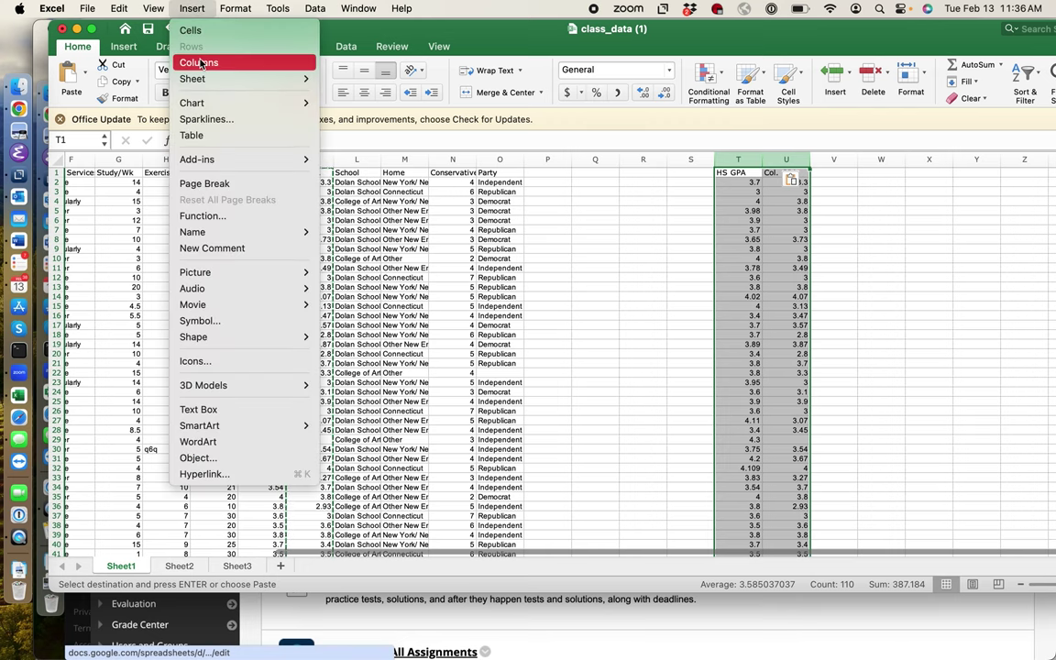
mouse_move(192, 102)
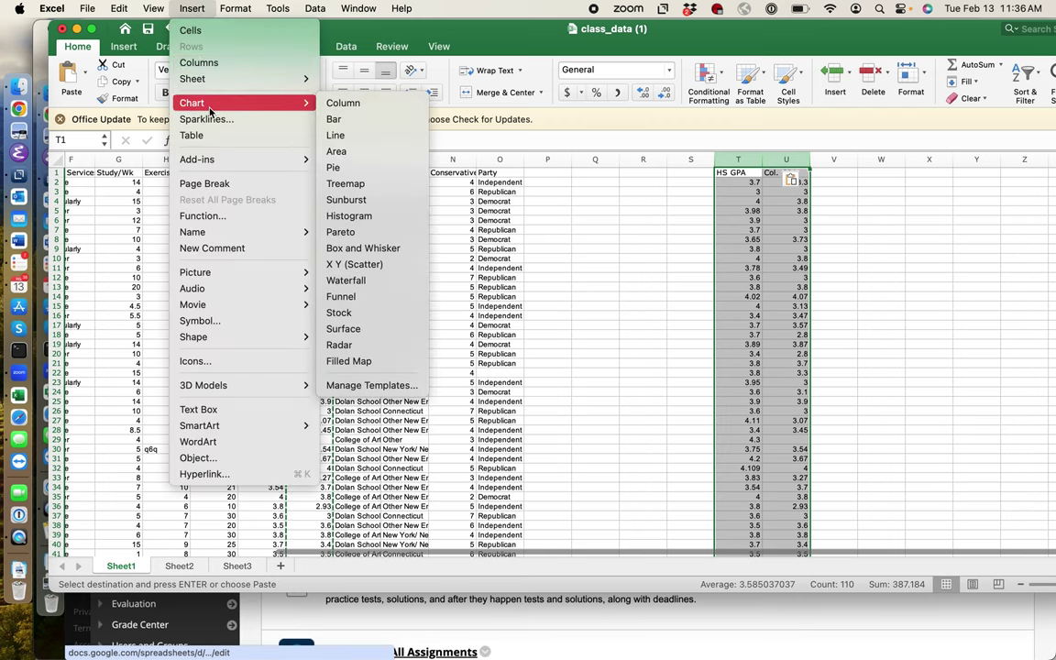
left_click(371, 265)
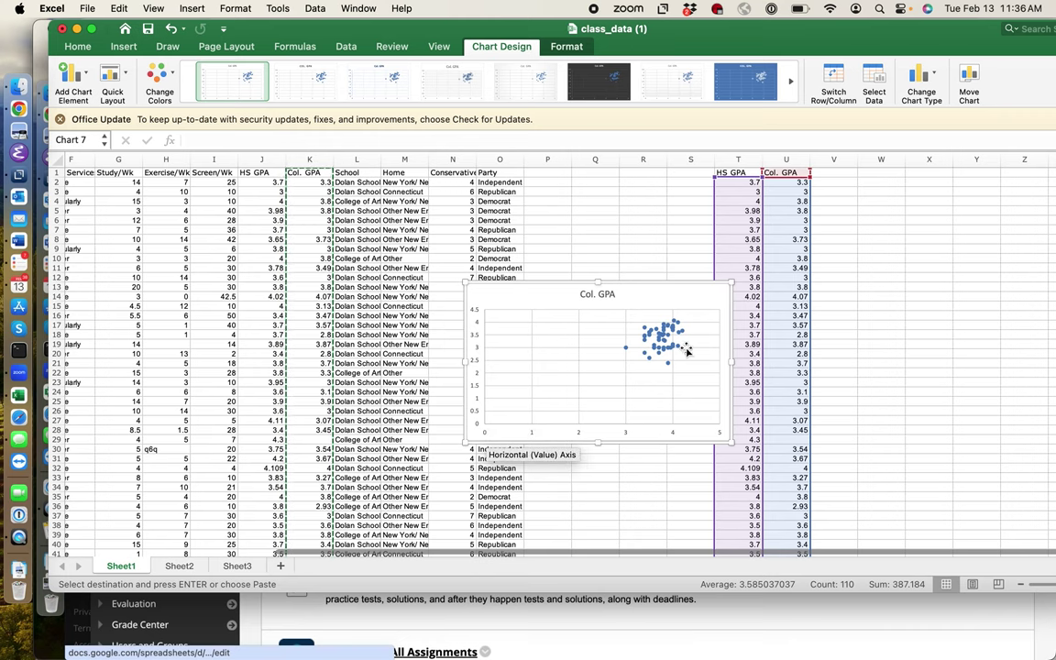
mouse_move(628, 348)
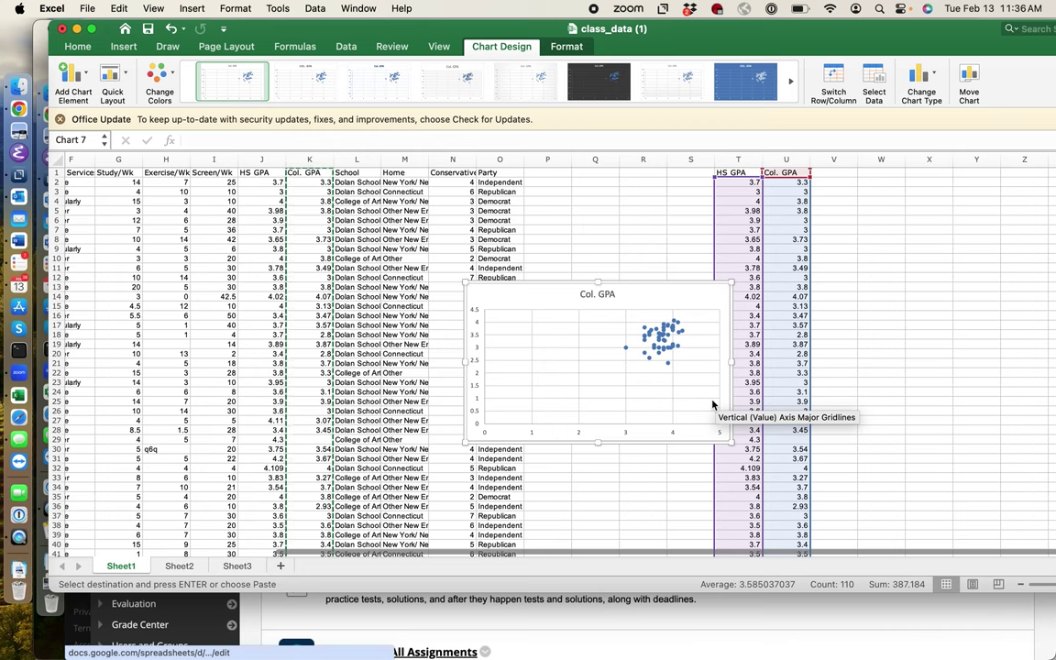
Open the formatting options for the chart's horizontal axis and set its minimum bound to 3
left_click(581, 434)
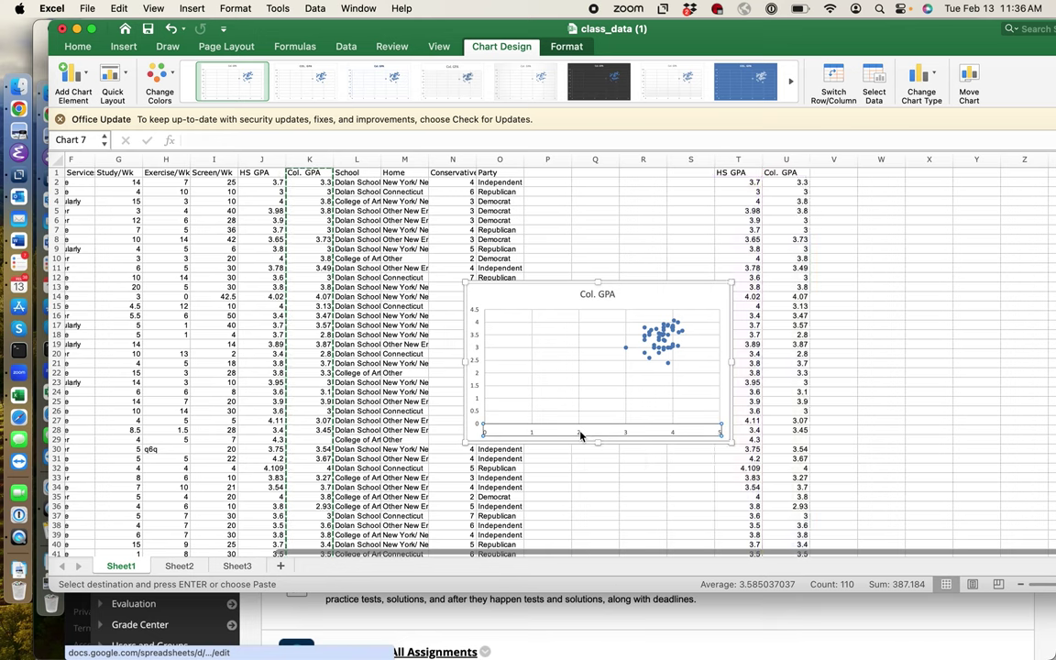
double_click(581, 434)
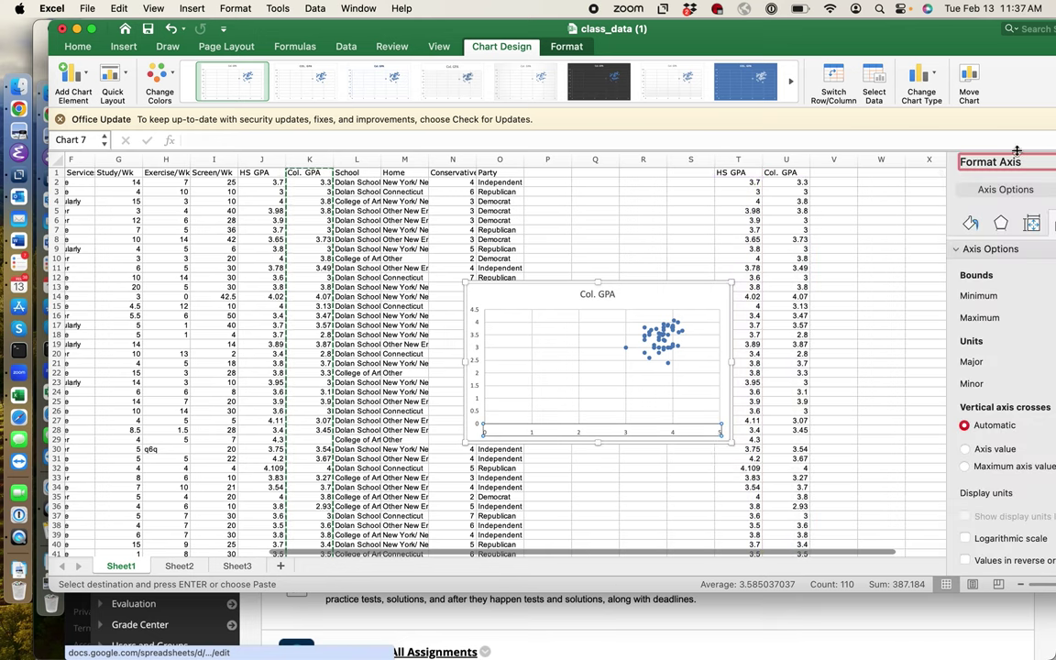
left_click_drag(962, 173, 894, 141)
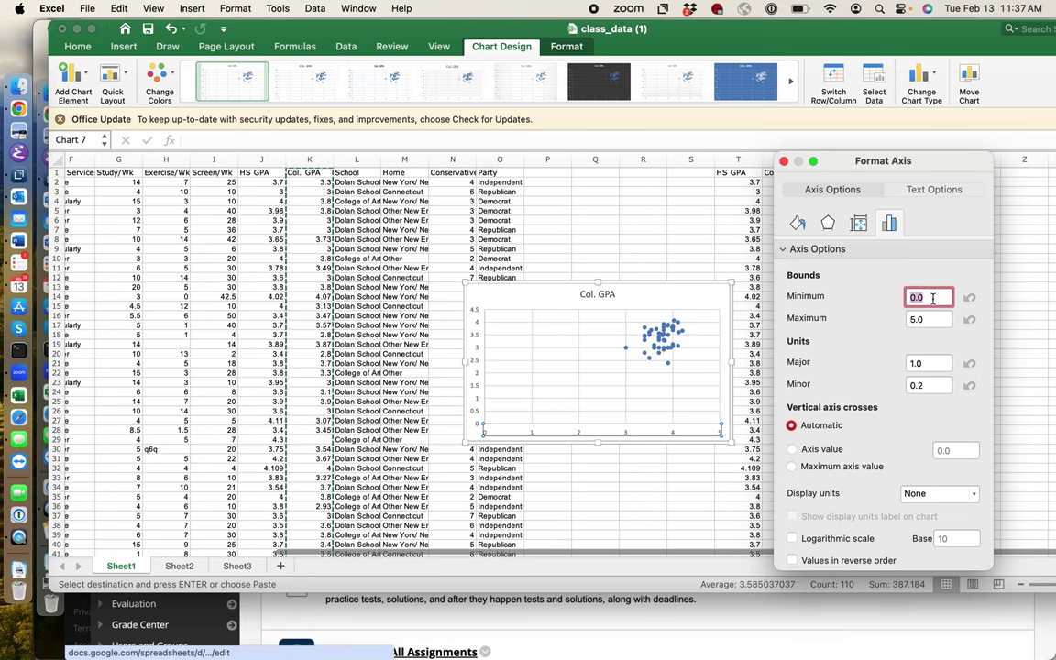
key("BackSpace")
key("BackSpace")
key("BackSpace")
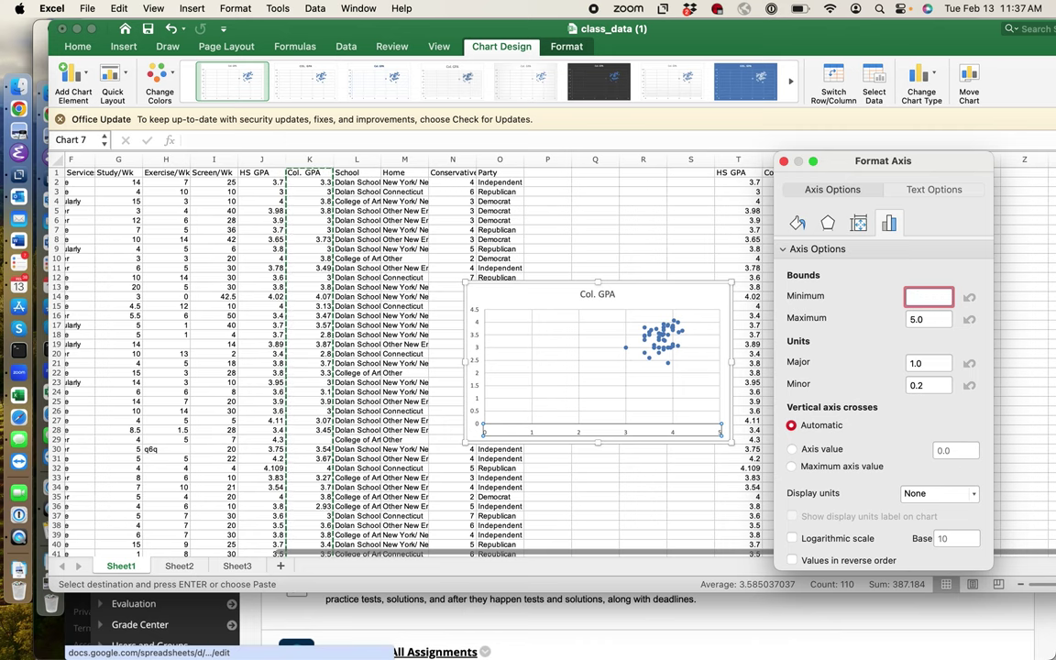
type("3")
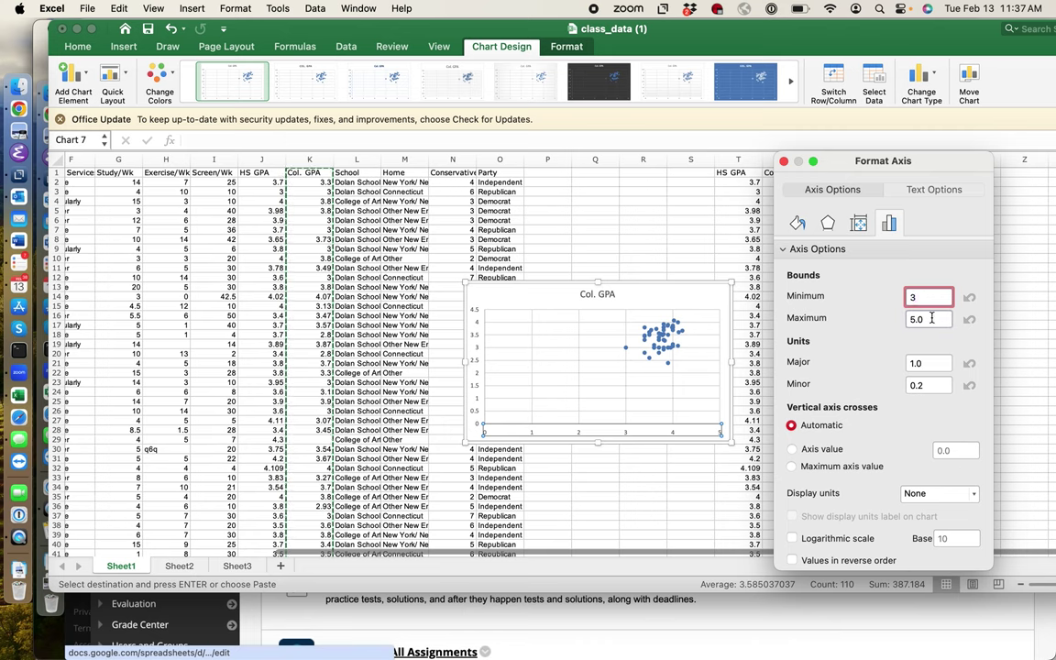
Set the horizontal axis's maximum bound to 4.5
left_click(931, 318)
key("BackSpace")
key("BackSpace")
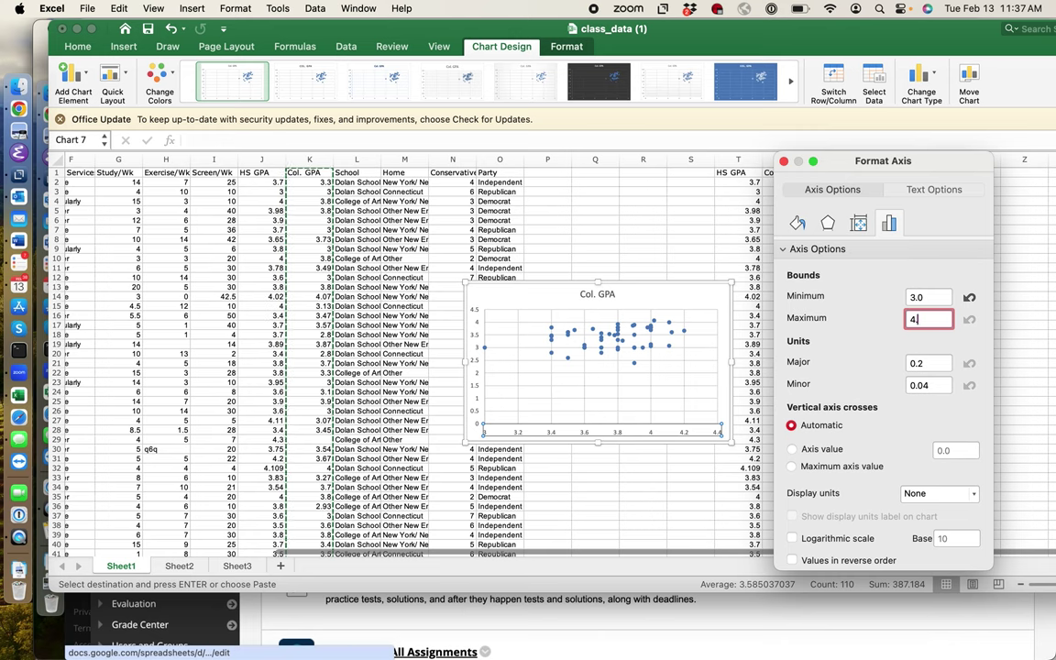
type(".5")
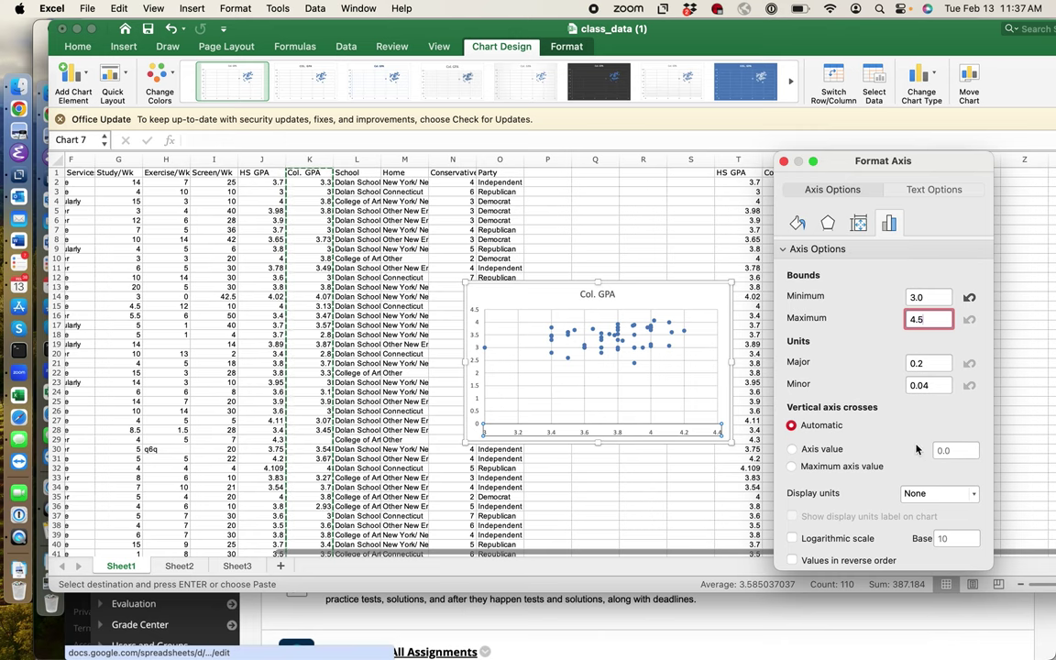
scroll(917, 448, "down", 3)
scroll(916, 448, "up", 3)
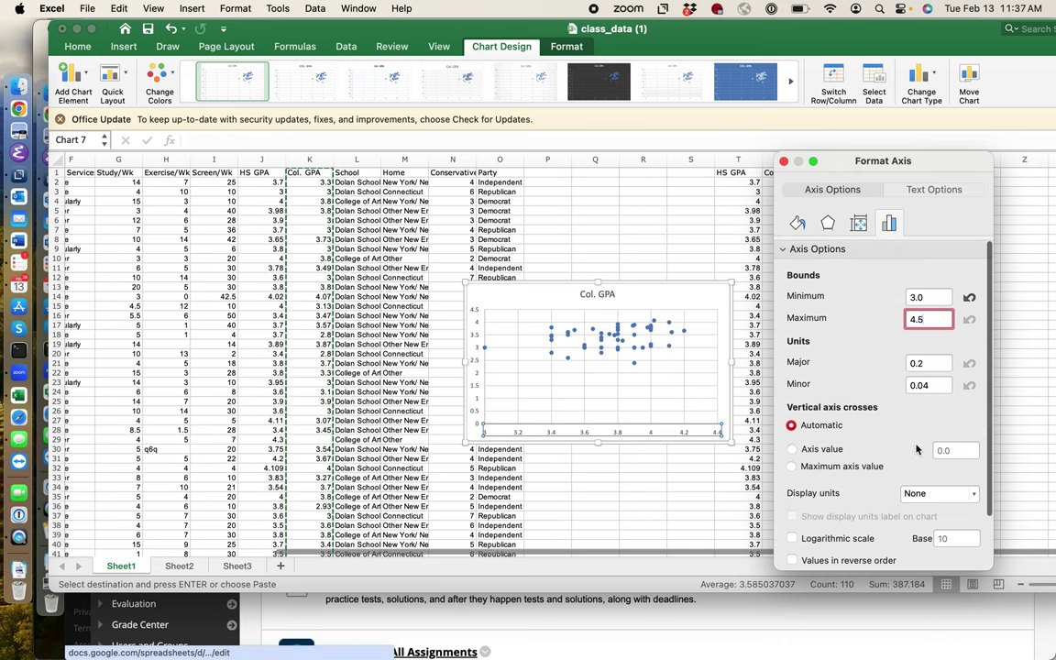
key("Return")
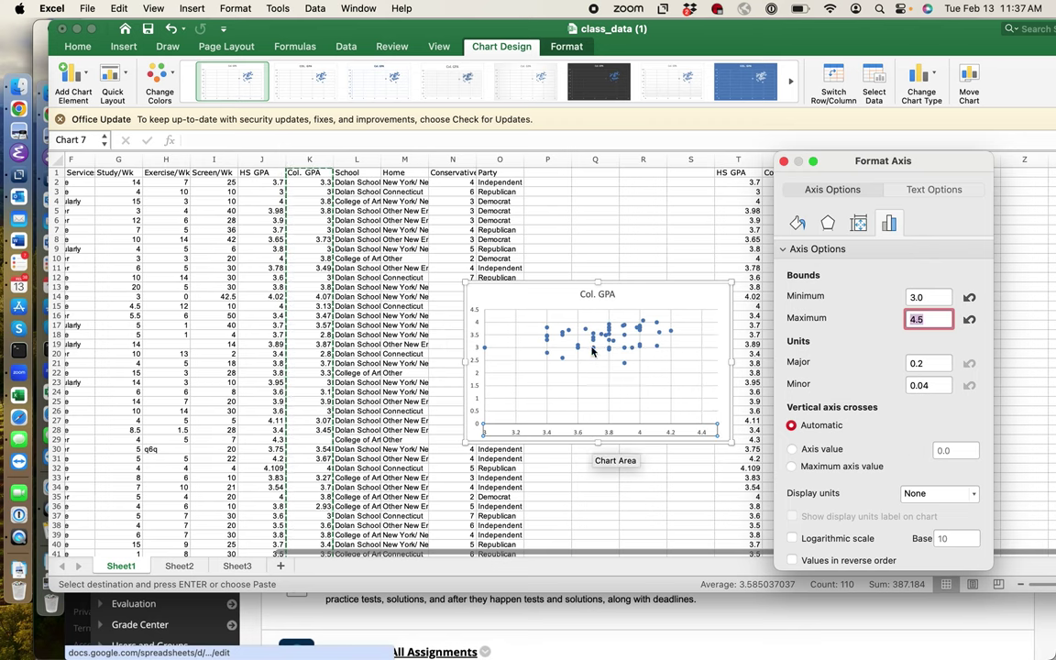
Set the vertical axis's minimum bound to 2.4 and close the axis formatting options
left_click(475, 363)
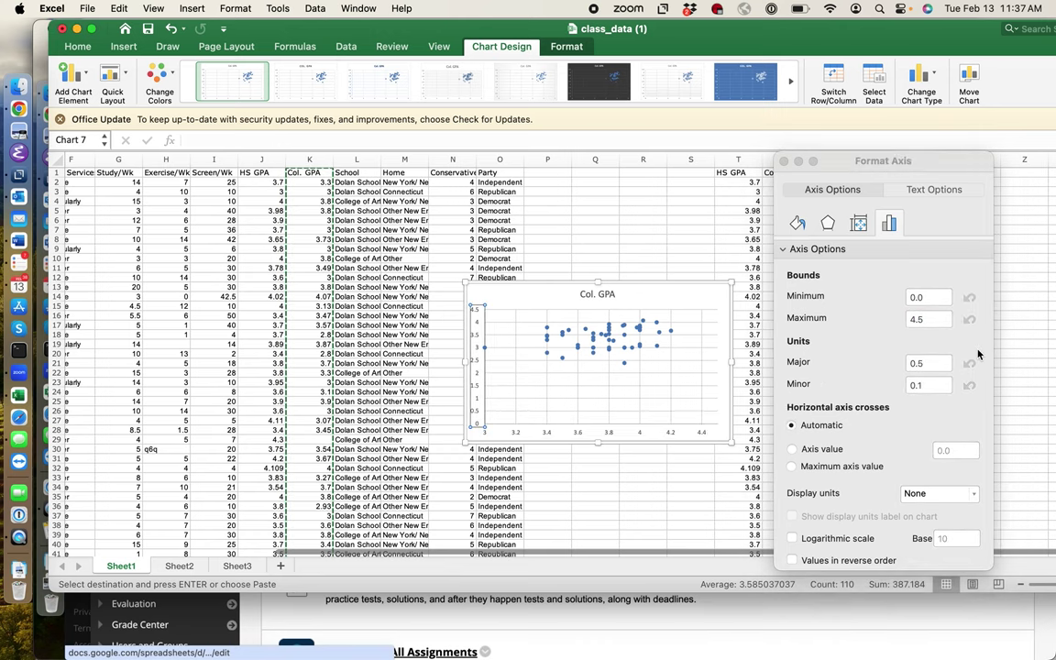
left_click(931, 296)
type("0")
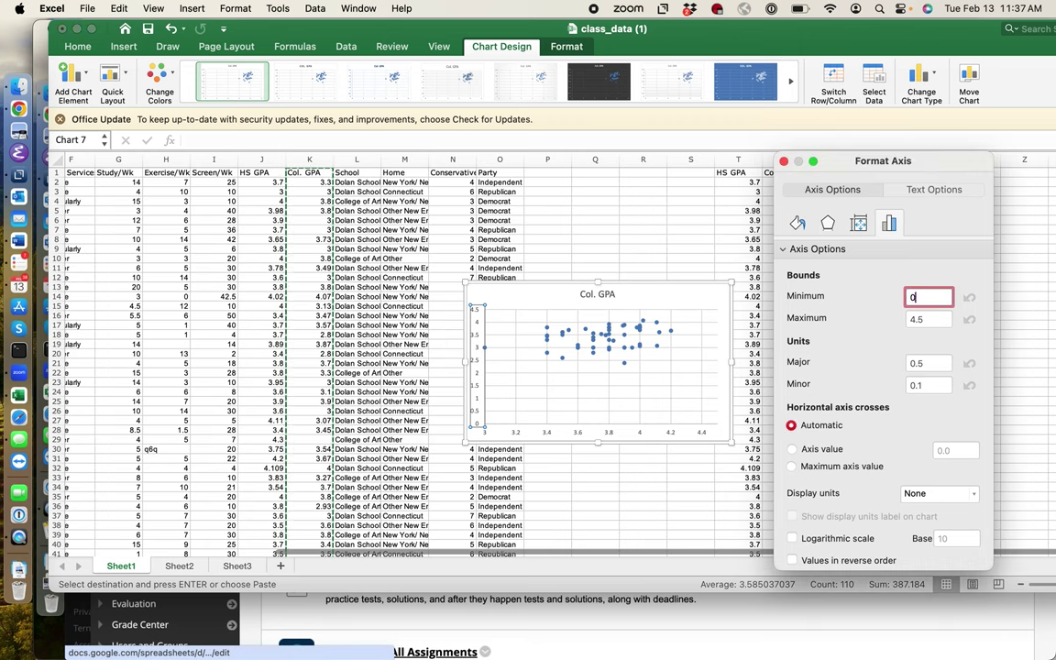
key("BackSpace")
type("2.4")
key("Return")
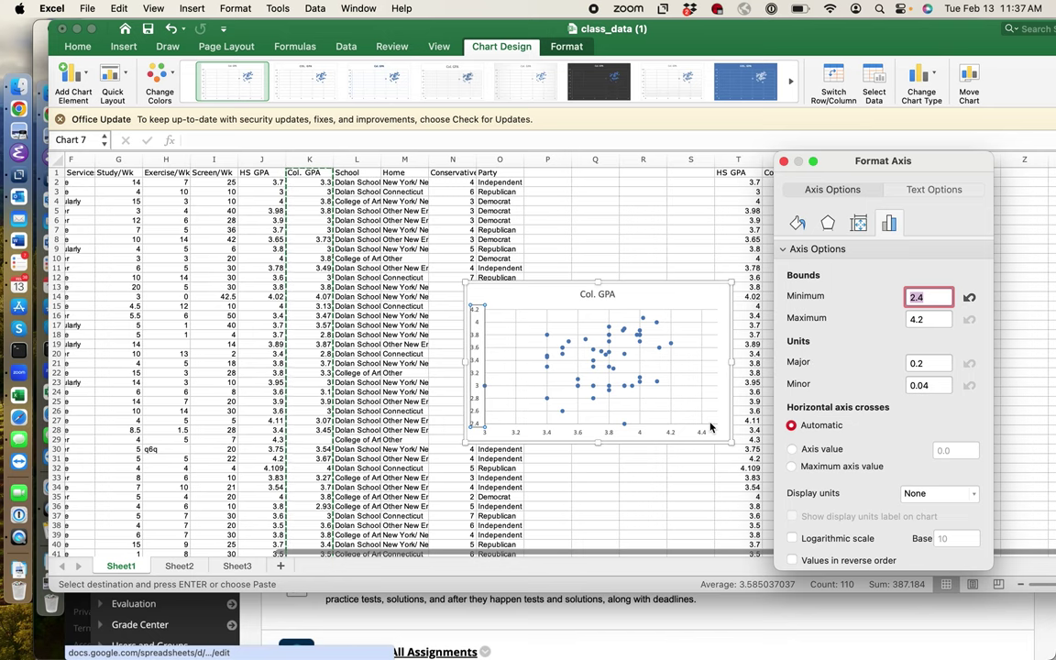
left_click(783, 161)
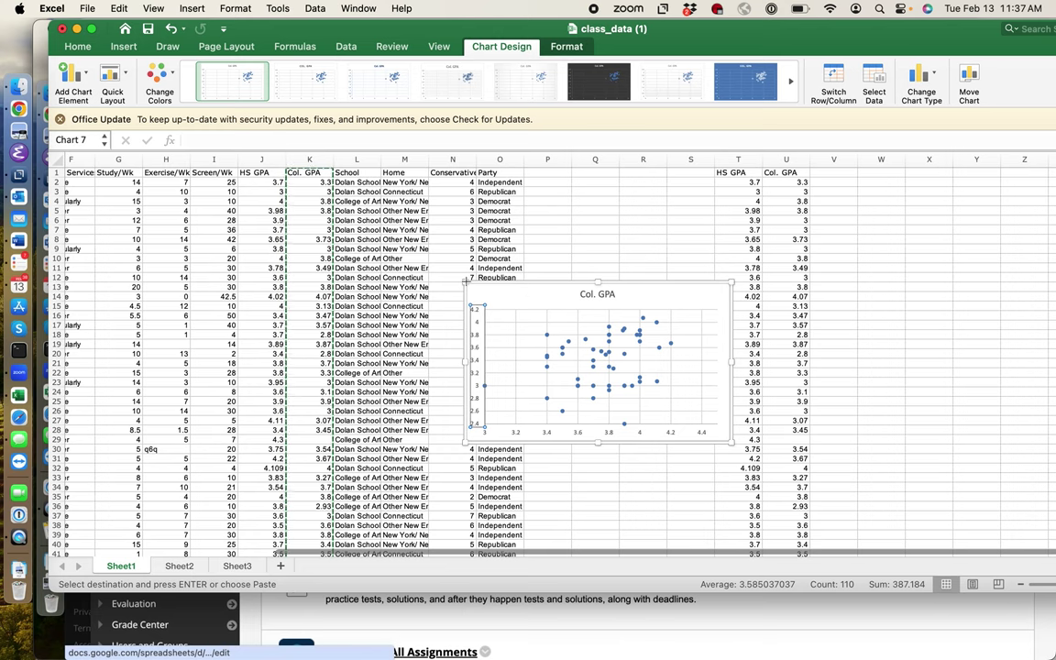
Enlarge the Col. GPA chart and apply Layout 9 to add axis titles and a trendline with its equation and R²
left_click_drag(467, 283, 365, 180)
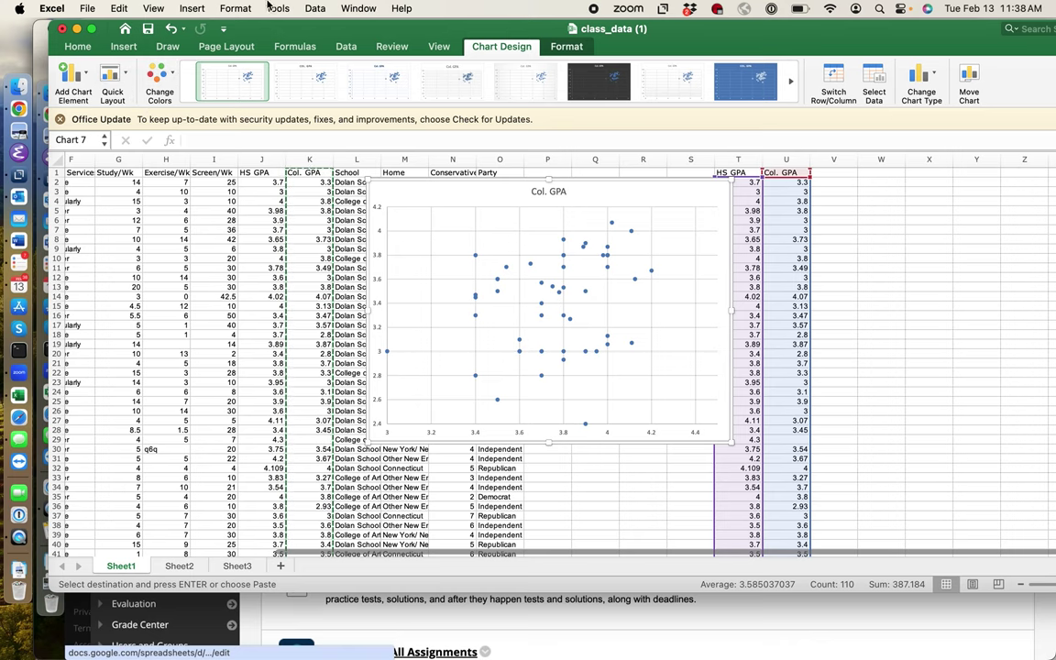
left_click(126, 74)
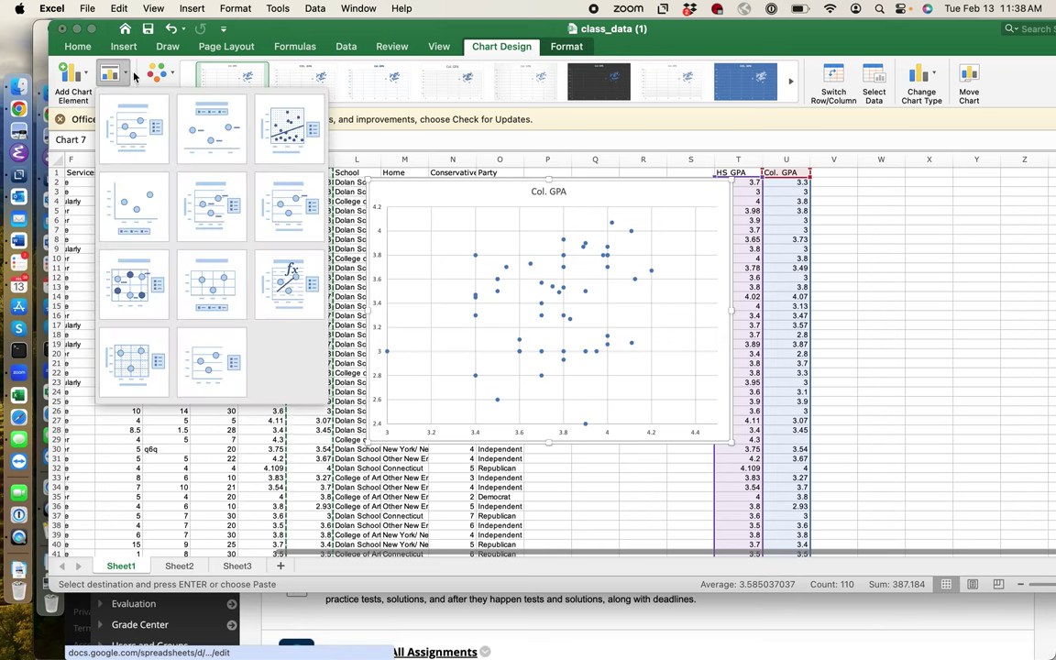
left_click(292, 283)
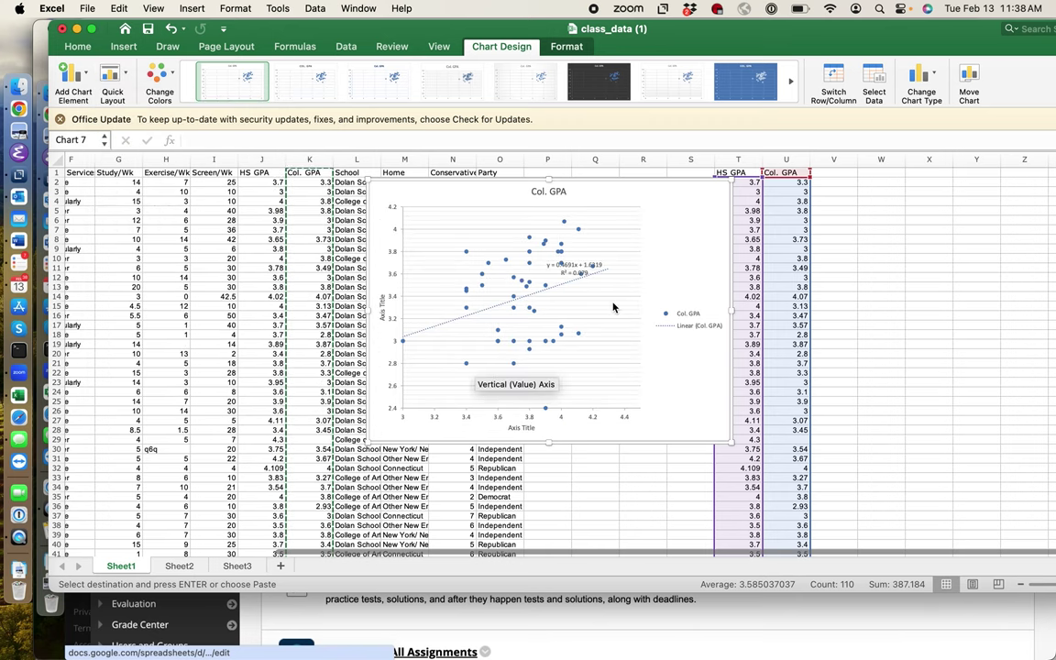
Delete the Col. GPA chart's legend and move the trendline equation and R² label above the plot area, beside the title
left_click(686, 326)
key("Delete")
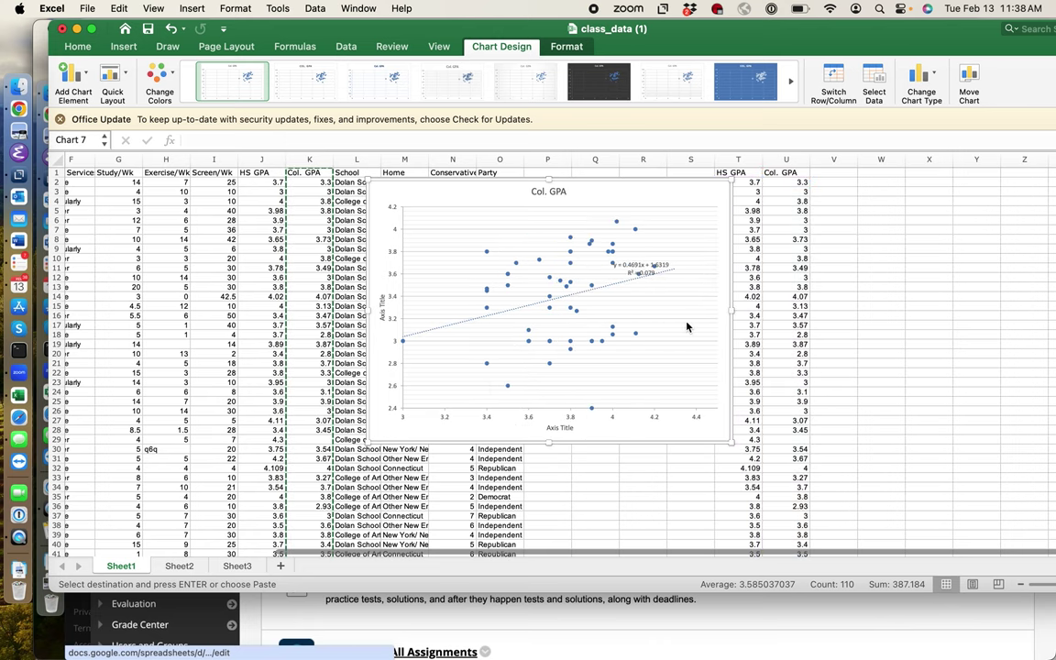
left_click_drag(618, 271, 464, 189)
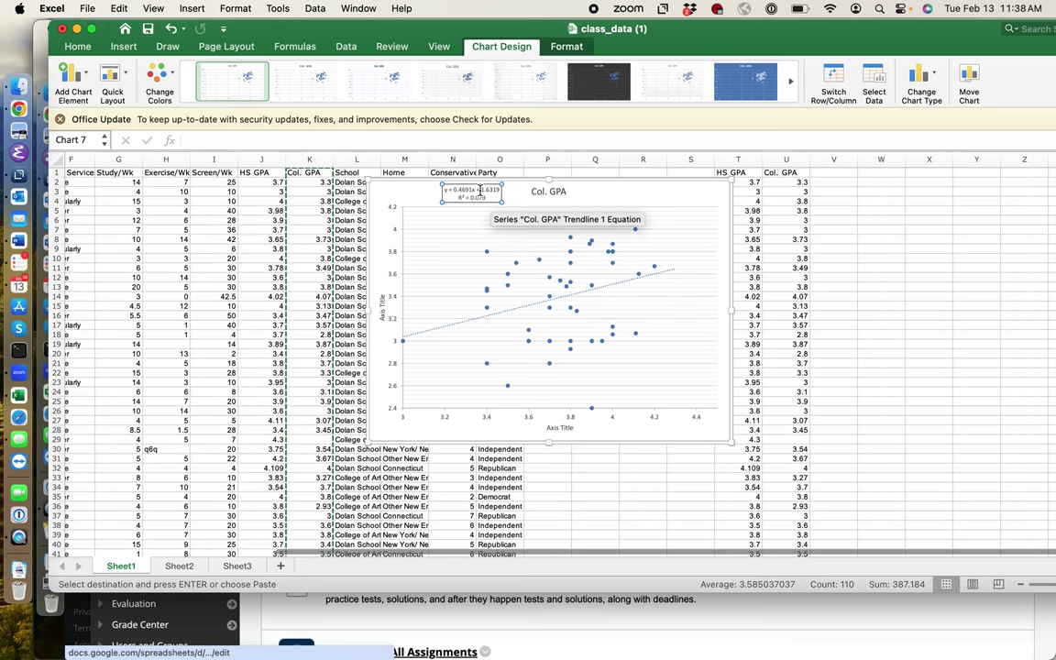
left_click_drag(476, 191, 507, 190)
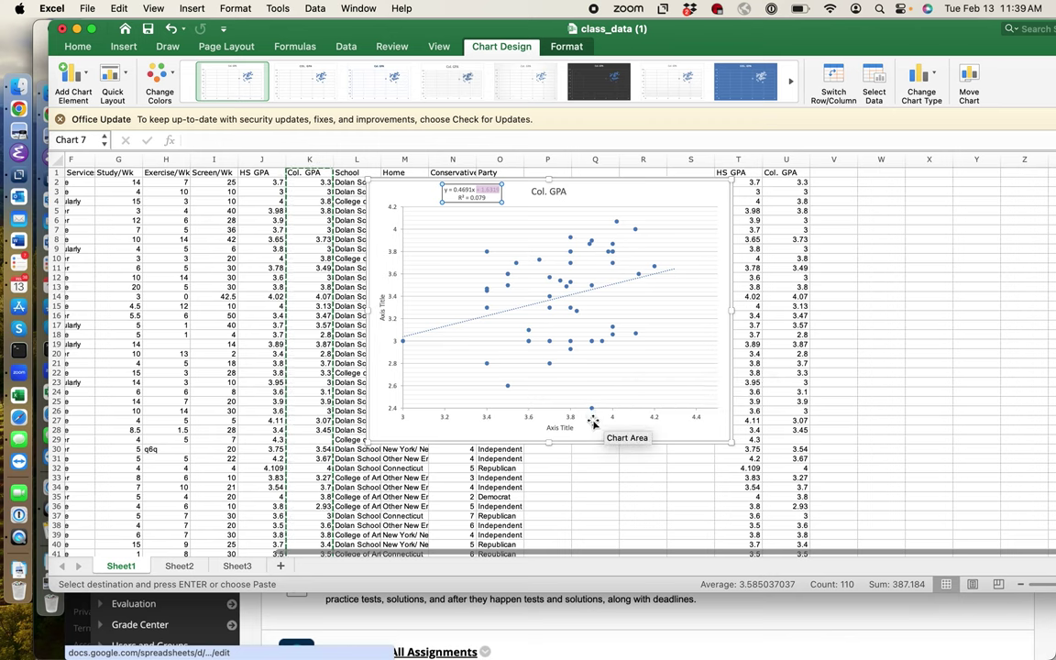
Locate the outlier point (3.9, 2.4) in the copied GPA data and clear its values from T48:U48
mouse_move(591, 411)
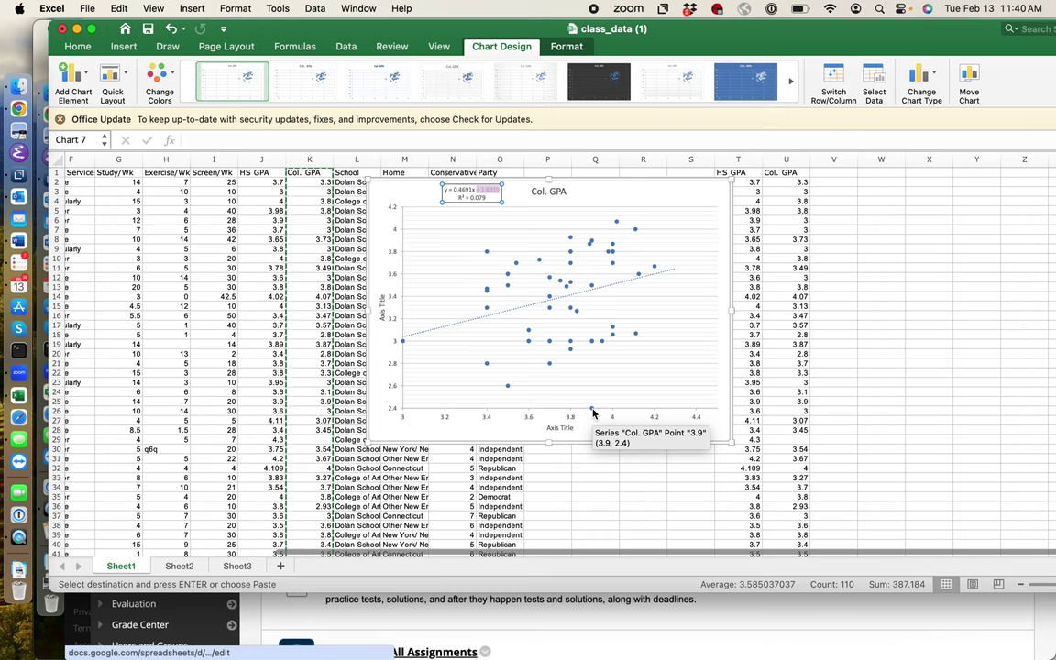
left_click(823, 476)
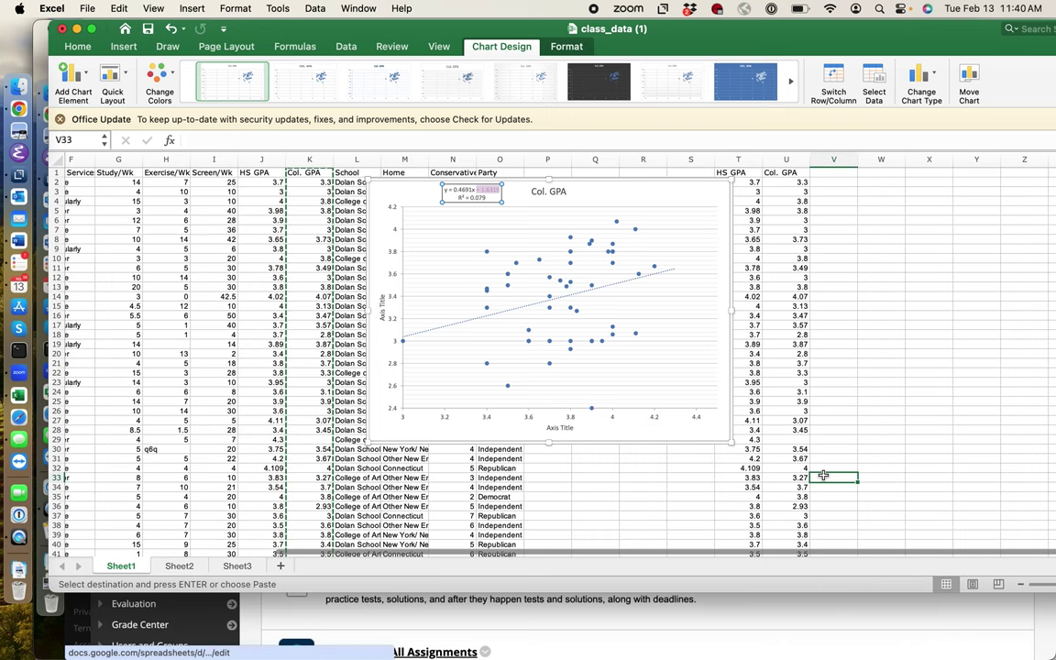
scroll(823, 476, "down", 5)
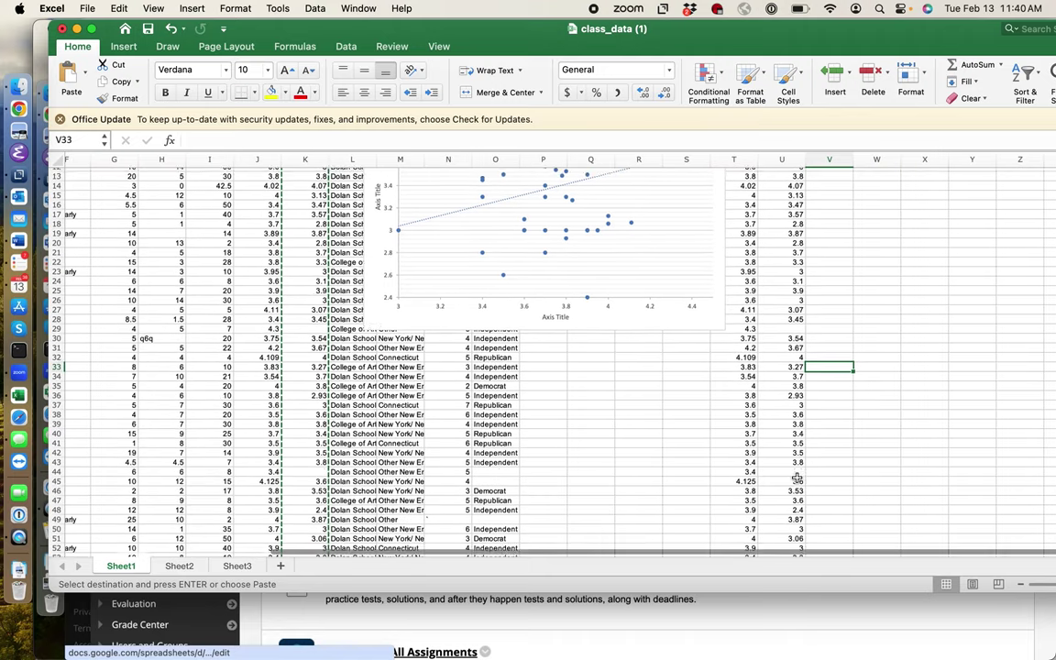
scroll(796, 477, "down", 3)
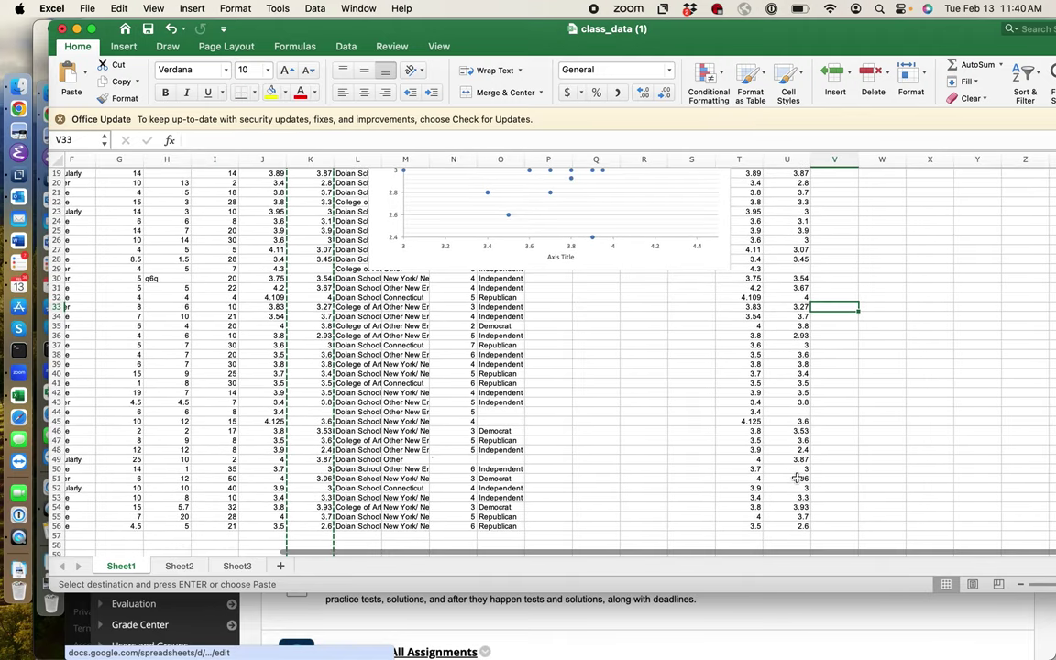
left_click(798, 456)
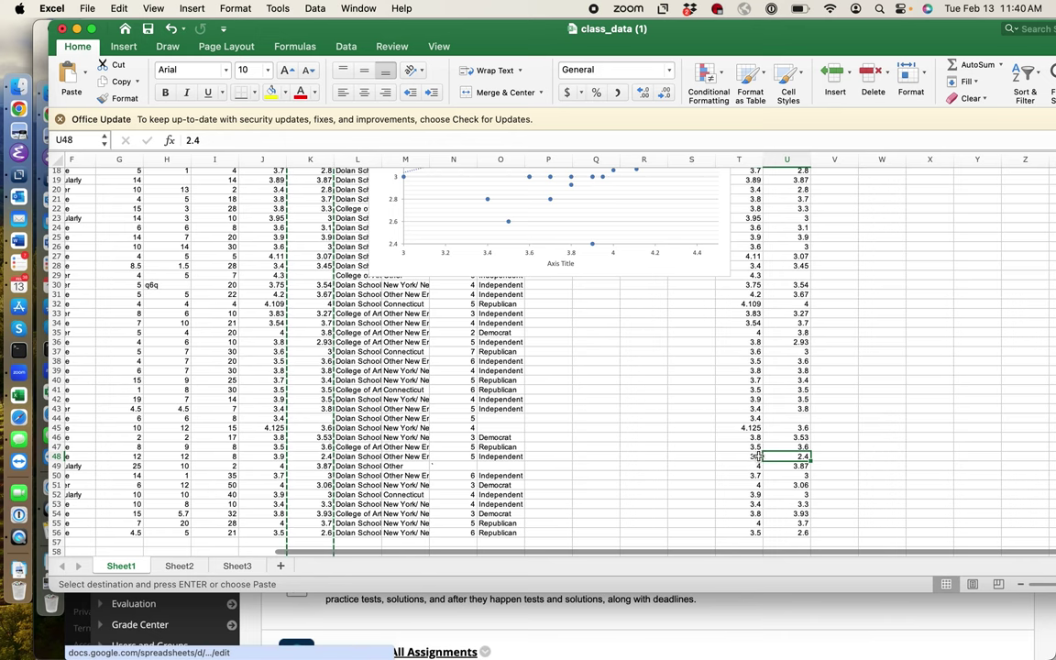
scroll(619, 317, "up", 5)
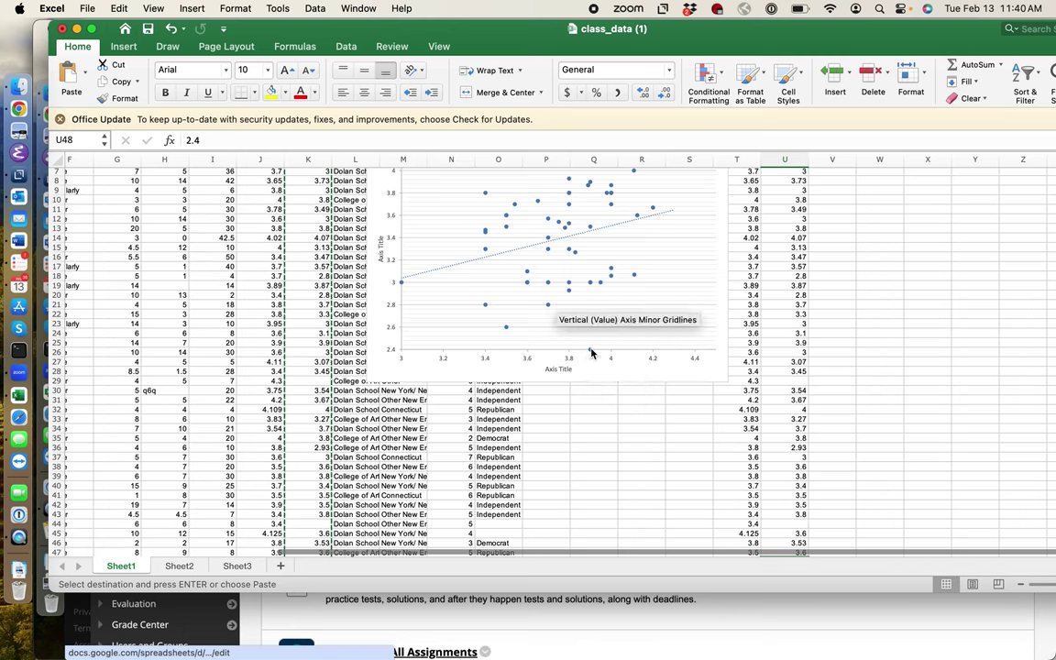
mouse_move(591, 352)
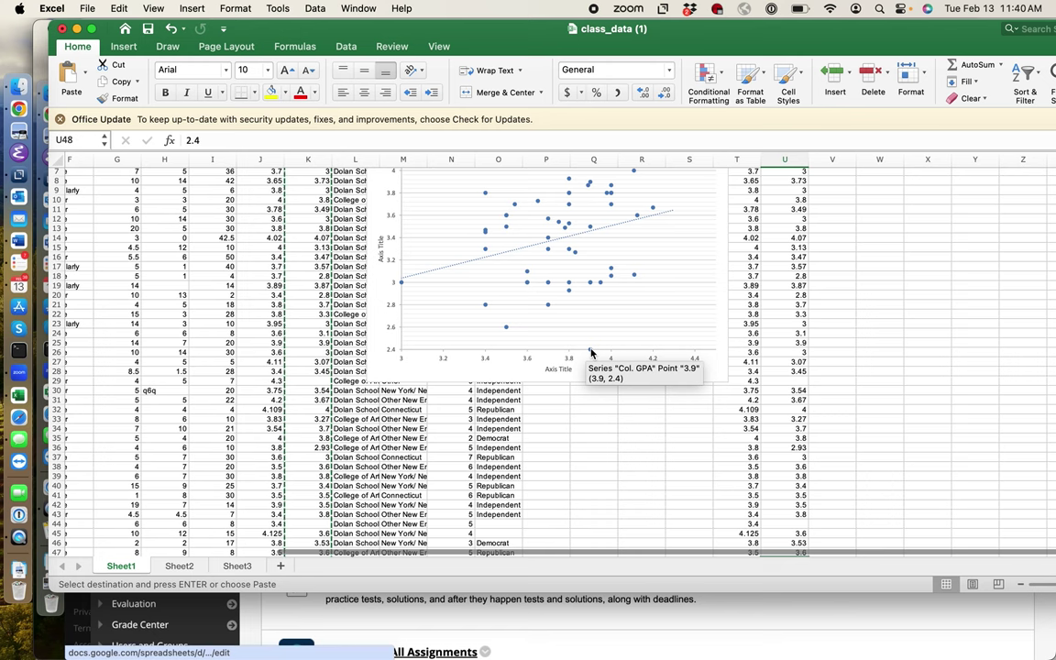
scroll(762, 440, "down", 3)
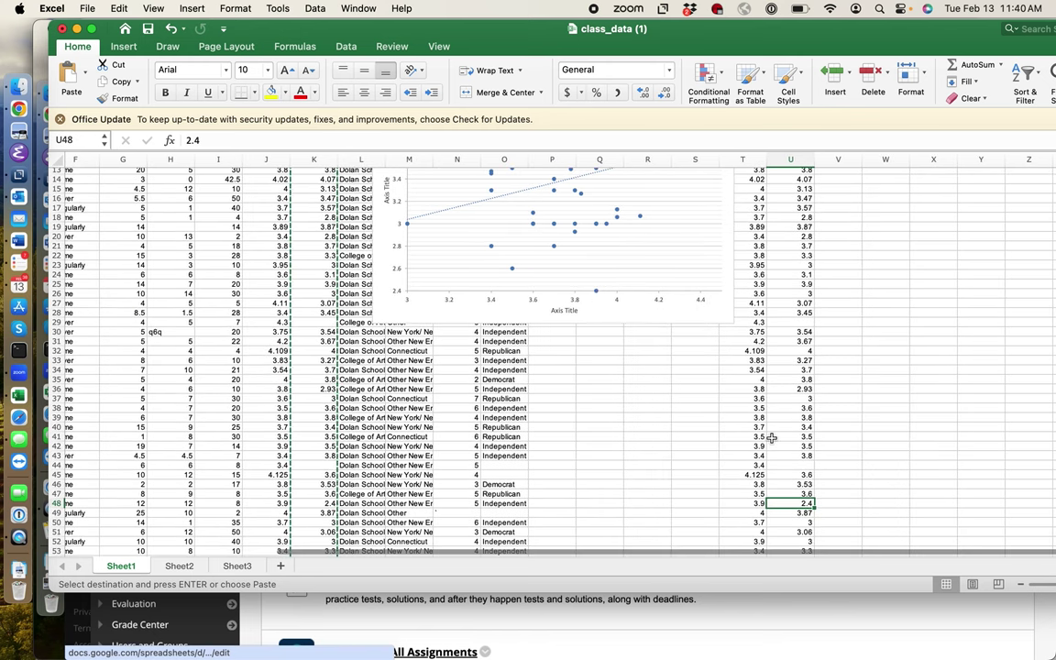
left_click(757, 502)
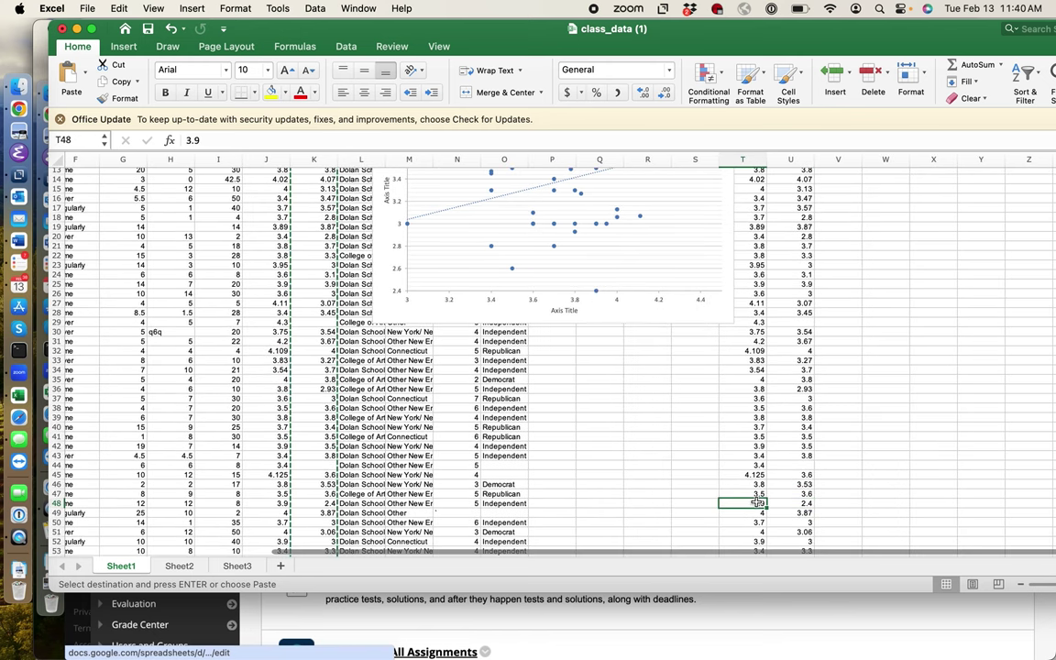
left_click_drag(759, 503, 856, 442)
scroll(603, 337, "up", 5)
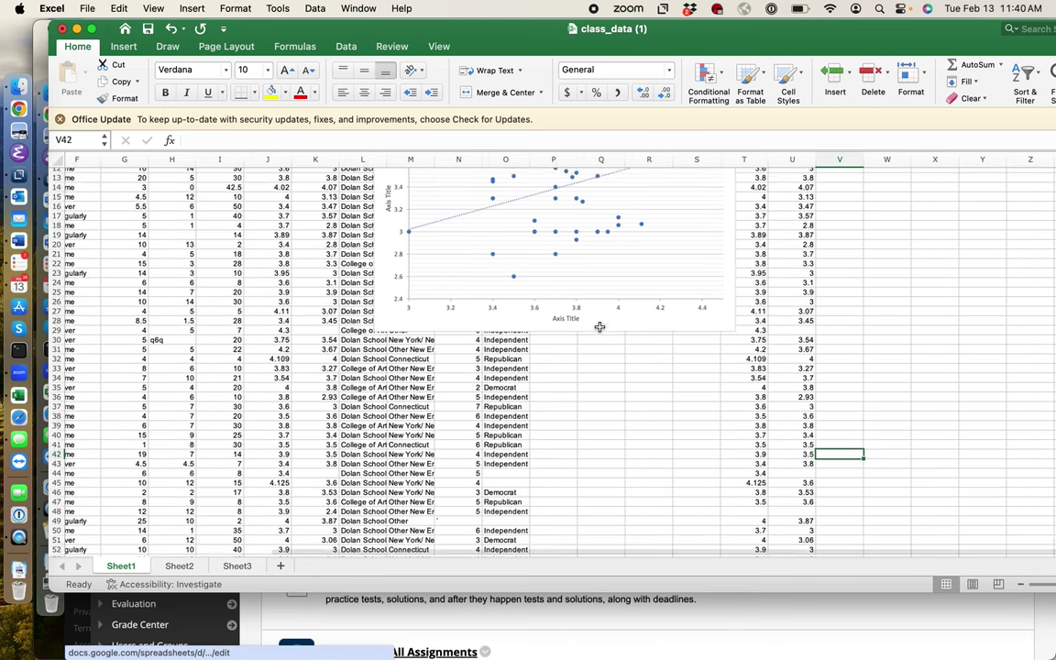